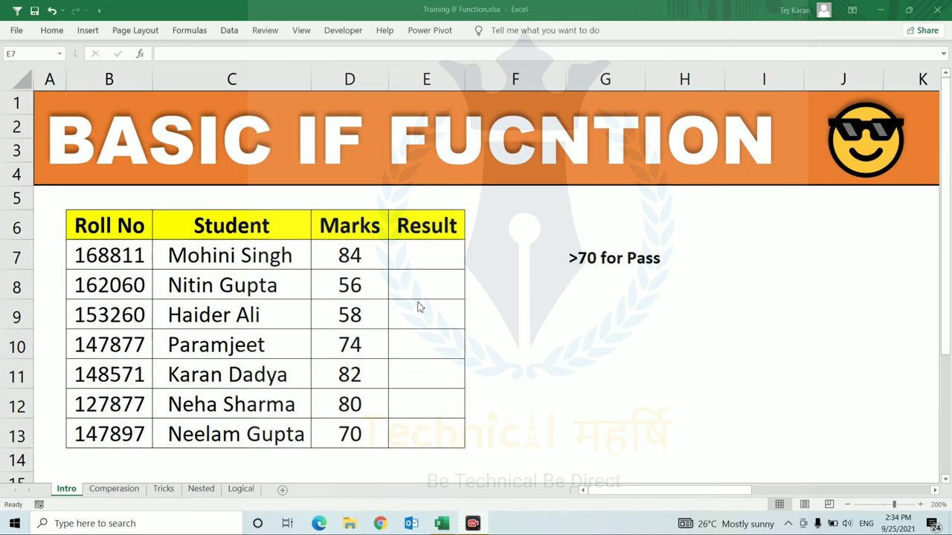
Enter =IF(D7>70,"Pass","Fail") in E7, which returns Fail for the mark of 65.
{"action": "type", "text": "="}
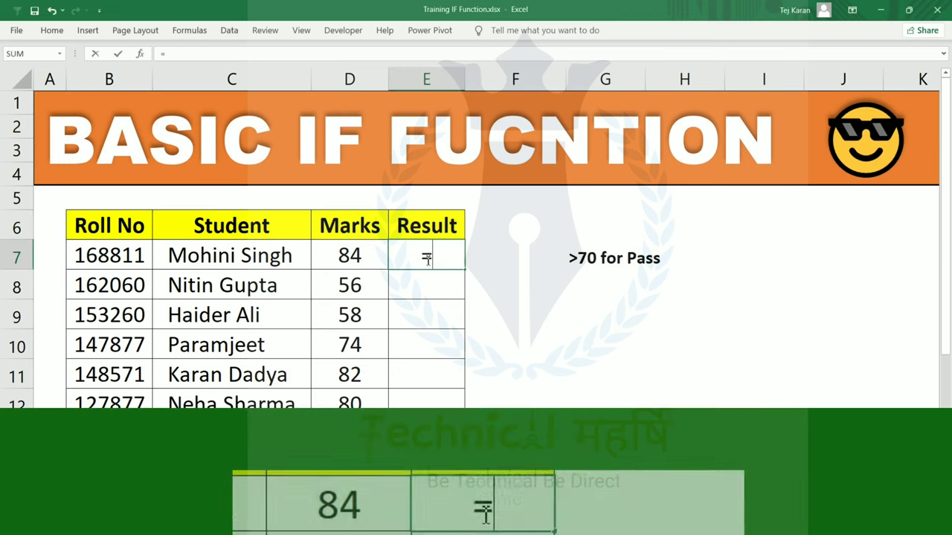
{"action": "type", "text": "if"}
{"action": "key", "text": "Tab"}
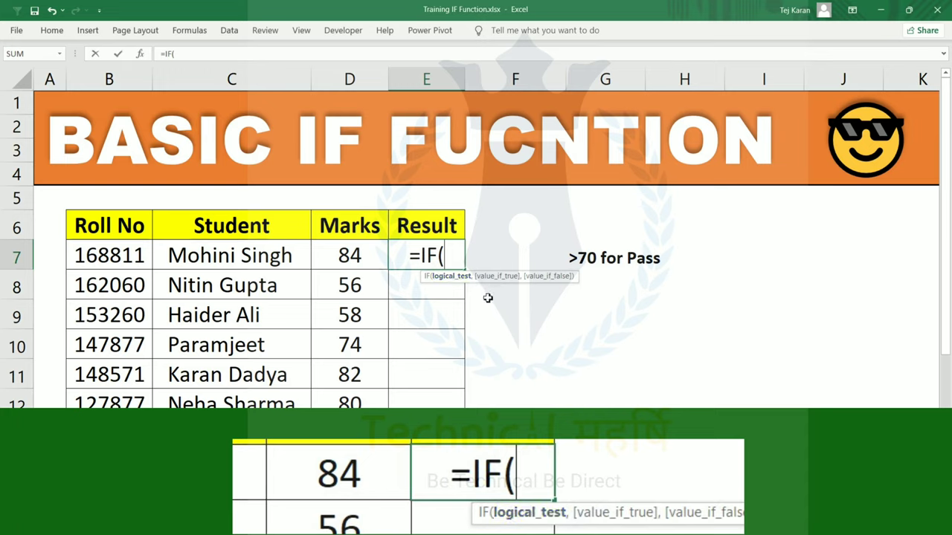
{"action": "left_click", "coordinate": [356, 255]}
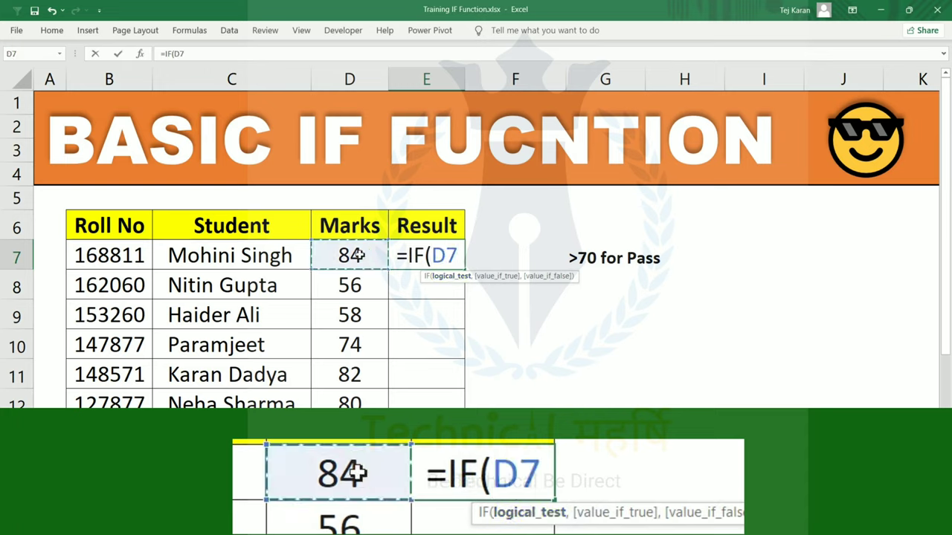
{"action": "type", "text": ">70"}
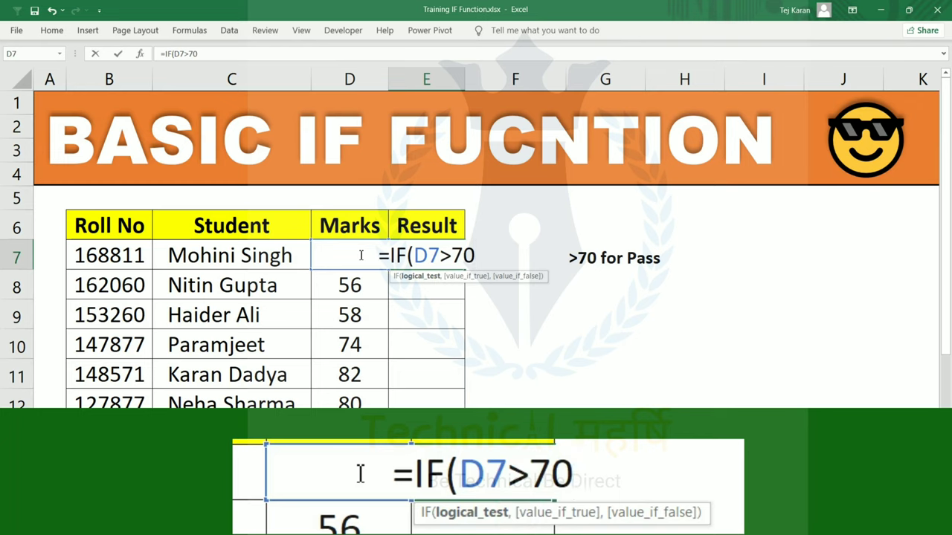
{"action": "type", "text": ","}
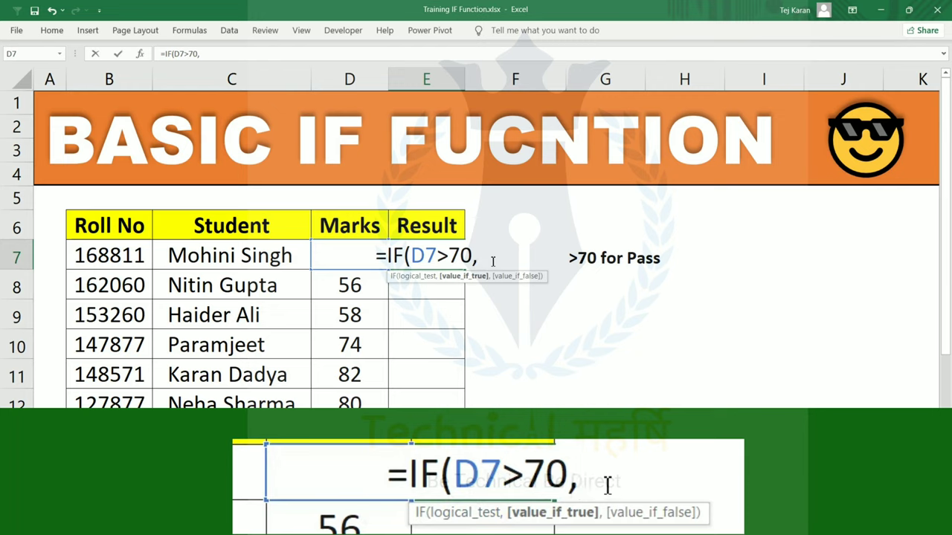
{"action": "type", "text": "\""}
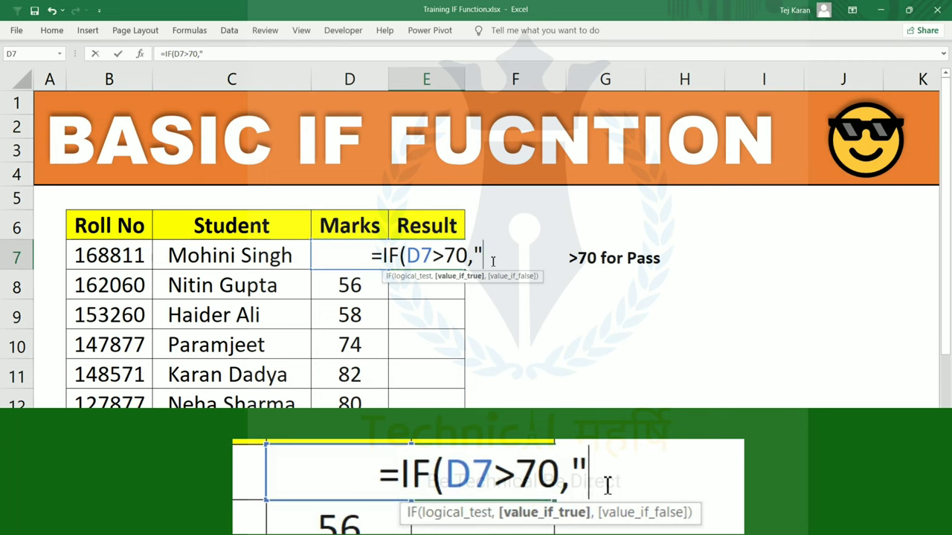
{"action": "type", "text": "Pass"}
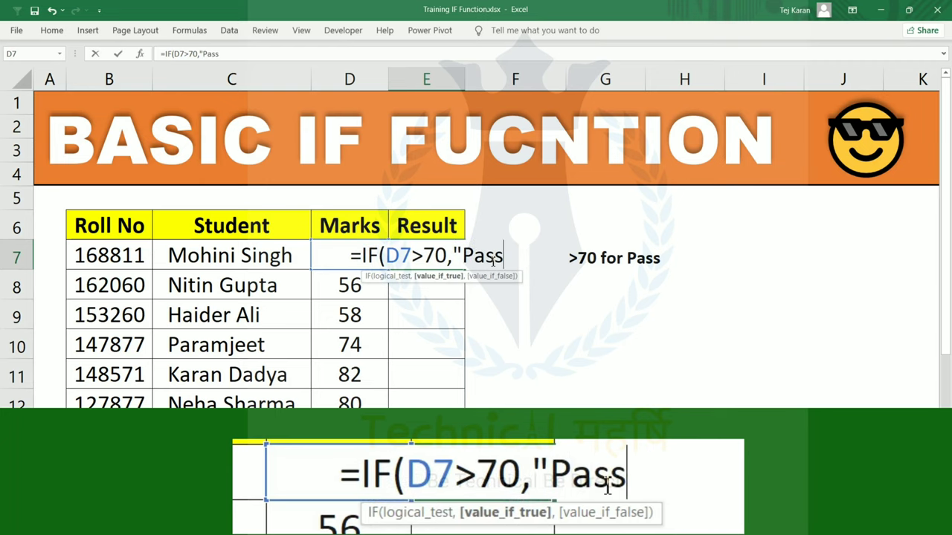
{"action": "type", "text": "\","}
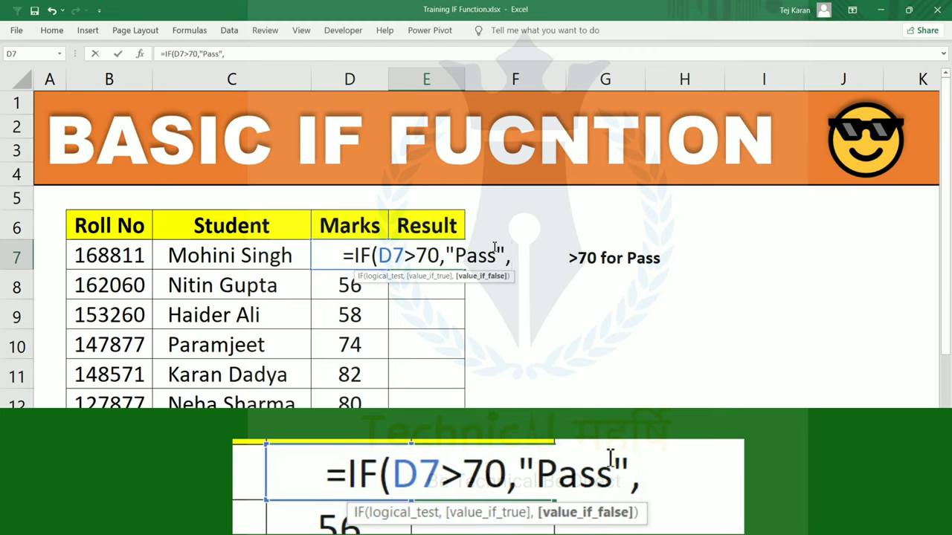
{"action": "type", "text": "\"Fail"}
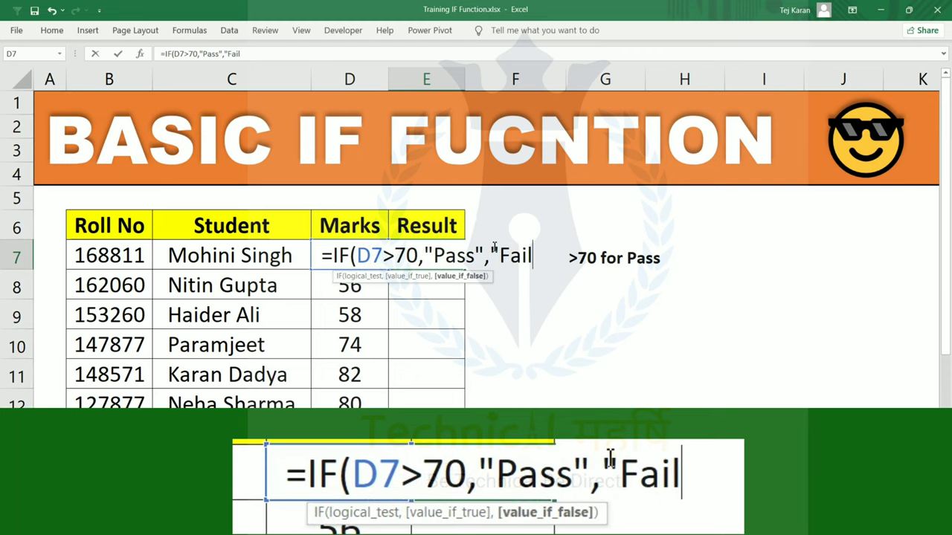
{"action": "type", "text": "\")"}
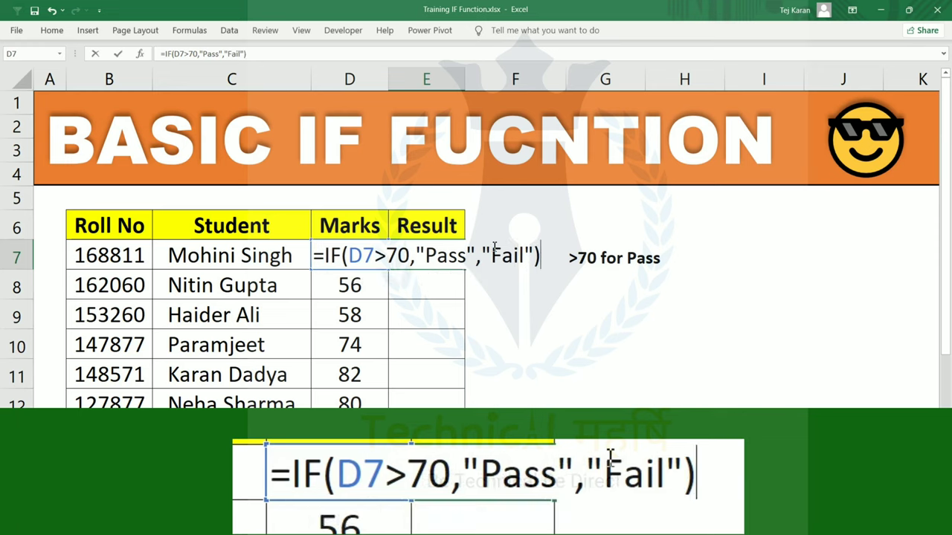
{"action": "key", "text": "Return"}
Copy E7's Pass/Fail formula down through E13.
{"action": "left_click", "coordinate": [421, 256]}
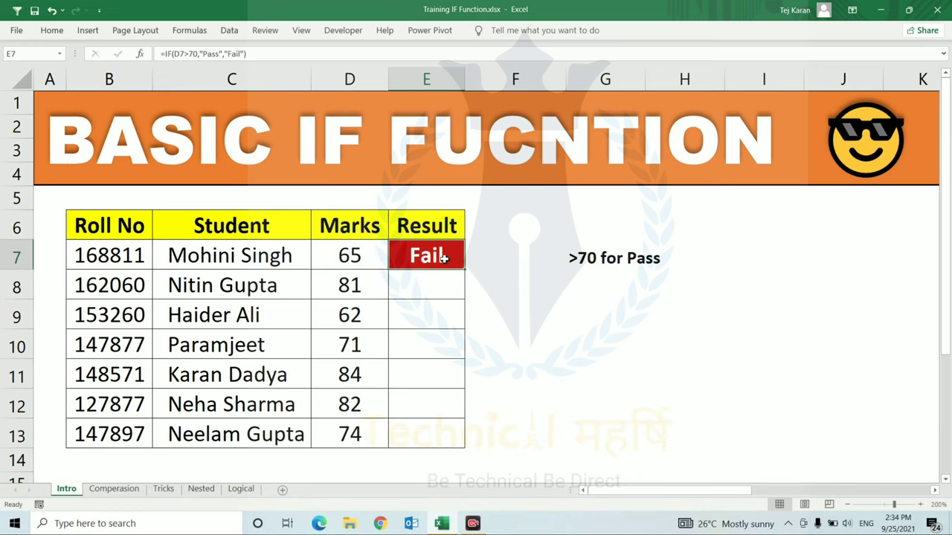
{"action": "left_click_drag", "start_coordinate": [462, 269], "coordinate": [456, 440]}
{"action": "left_click", "coordinate": [513, 399]}
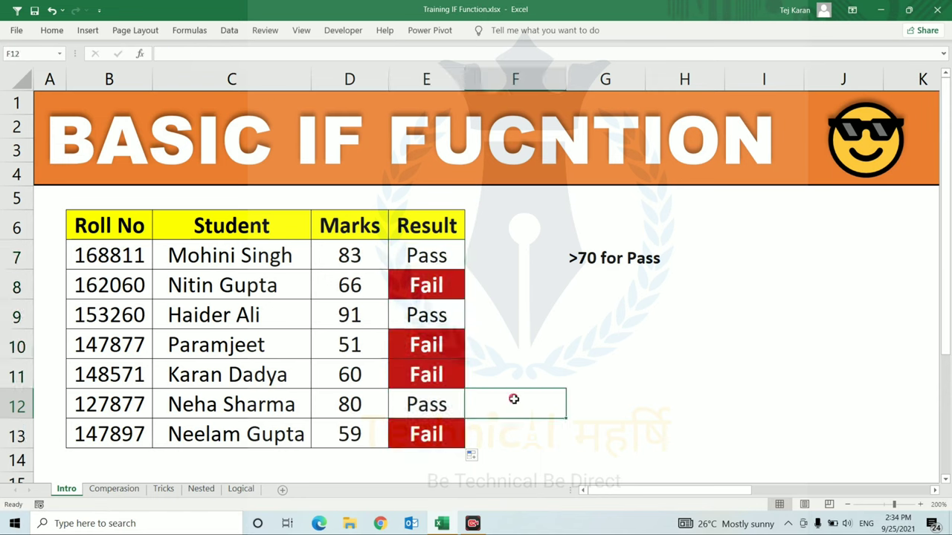
Inspect D10's RANDBETWEEN formula, recalculate the marks with F9, then go to the Comperasion sheet.
{"action": "left_click", "coordinate": [351, 335]}
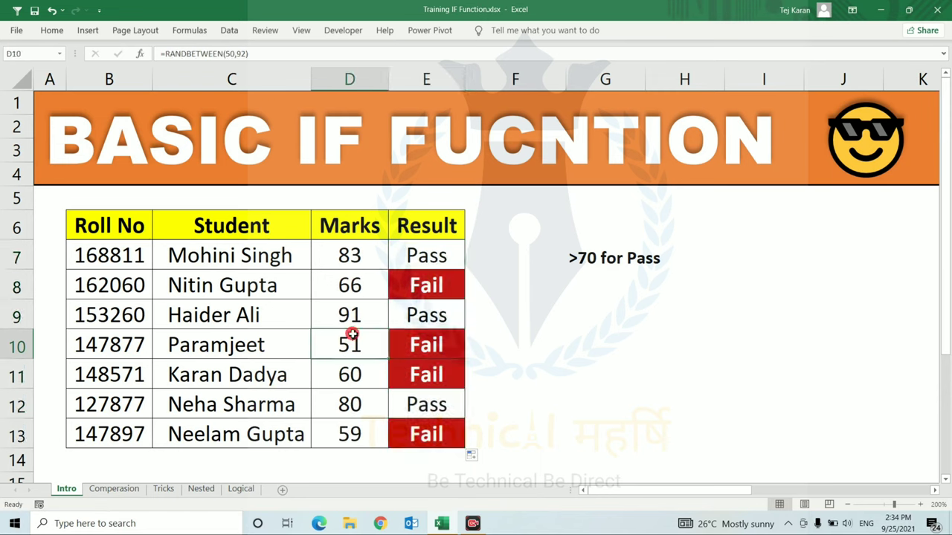
{"action": "double_click", "coordinate": [353, 335]}
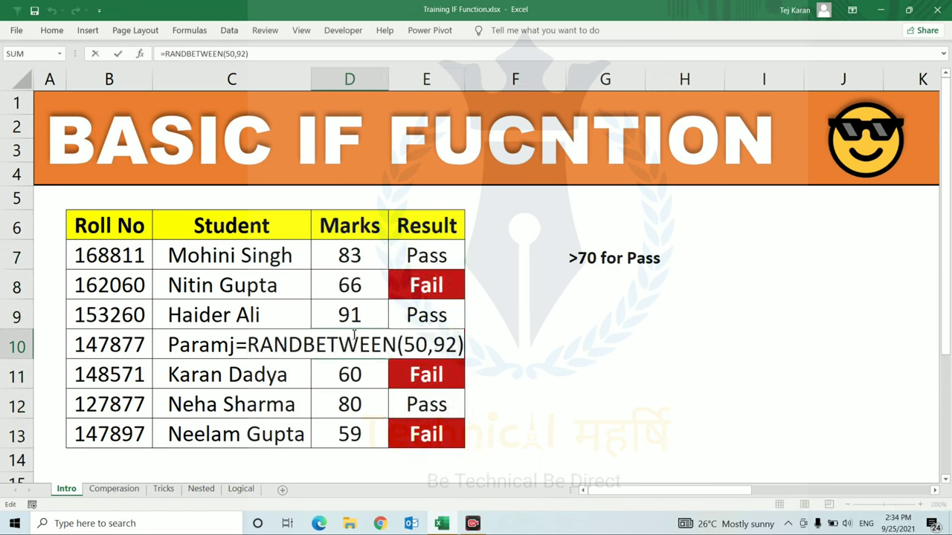
{"action": "key", "text": "Escape"}
{"action": "left_click", "coordinate": [586, 351]}
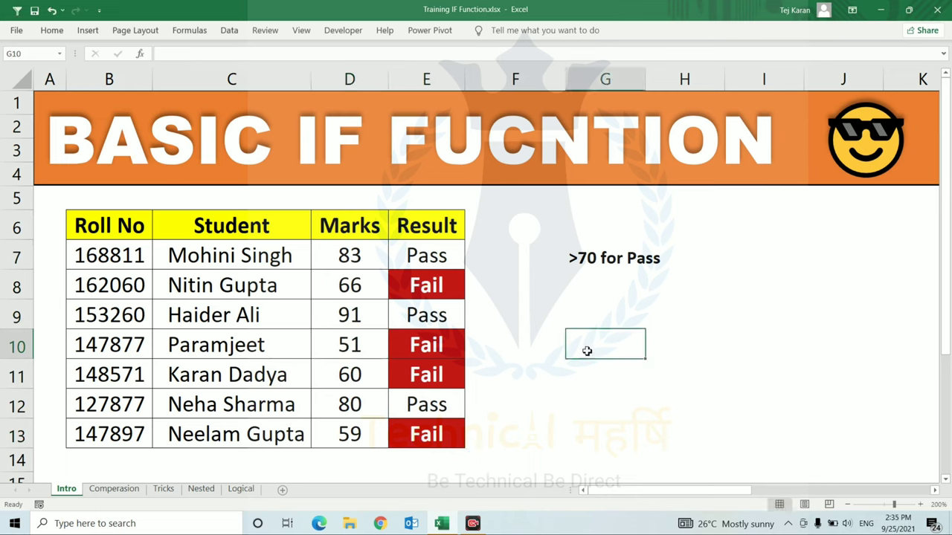
{"action": "key", "text": "F9"}
{"action": "key", "text": "F9"}
{"action": "key", "text": "F9"}
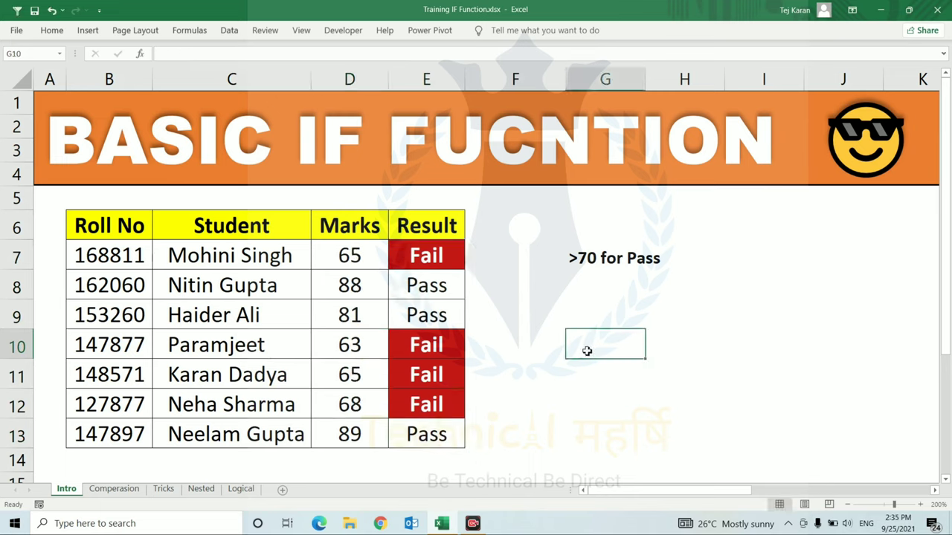
{"action": "key", "text": "F9"}
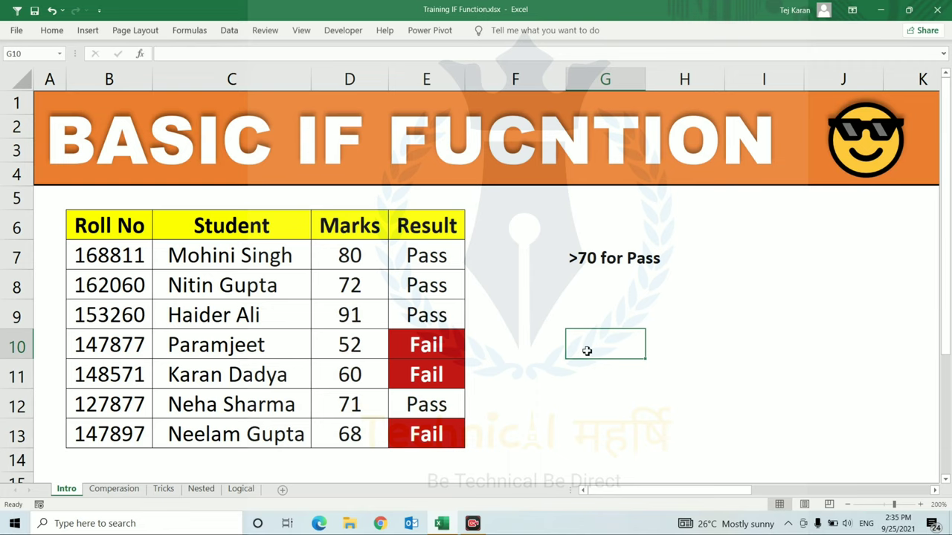
{"action": "key", "text": "F9"}
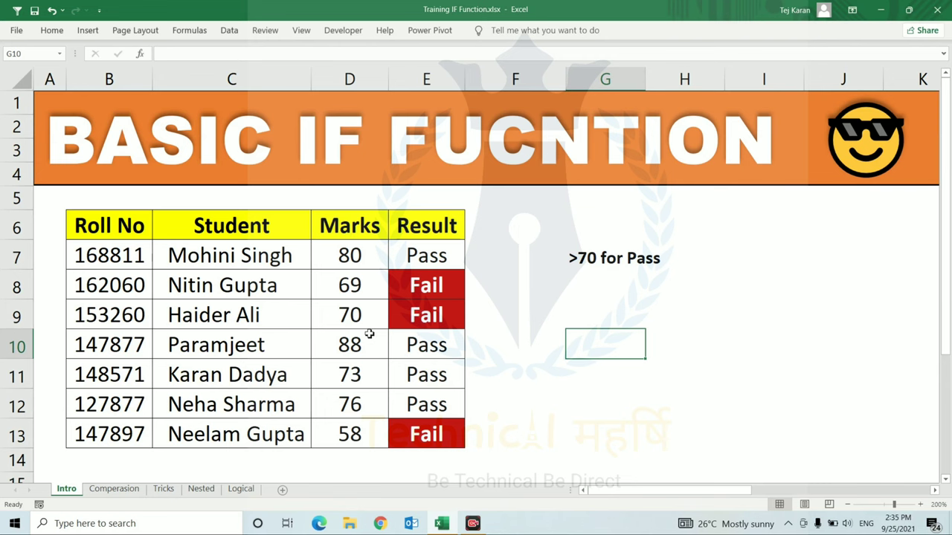
{"action": "key", "text": "ctrl+Page_Down"}
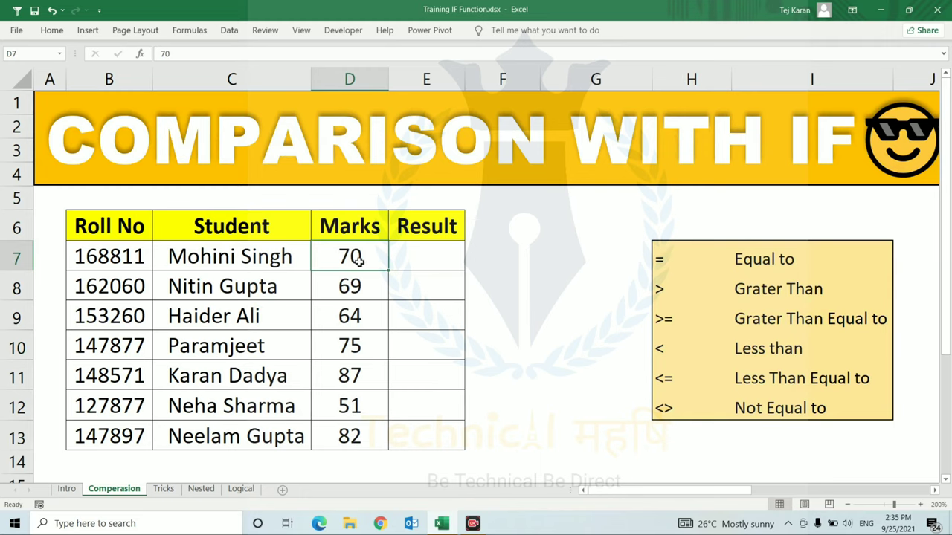
{"action": "left_click", "coordinate": [422, 255]}
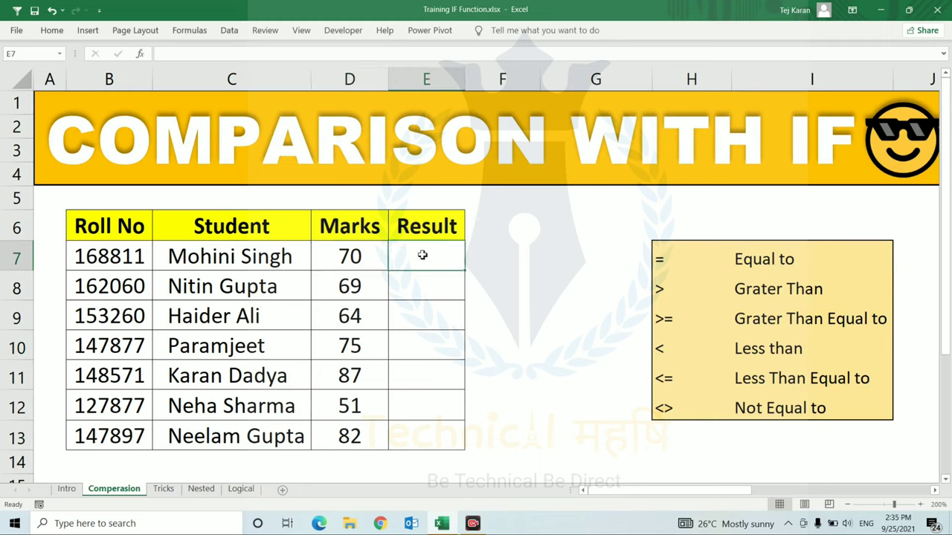
{"action": "type", "text": "=i"}
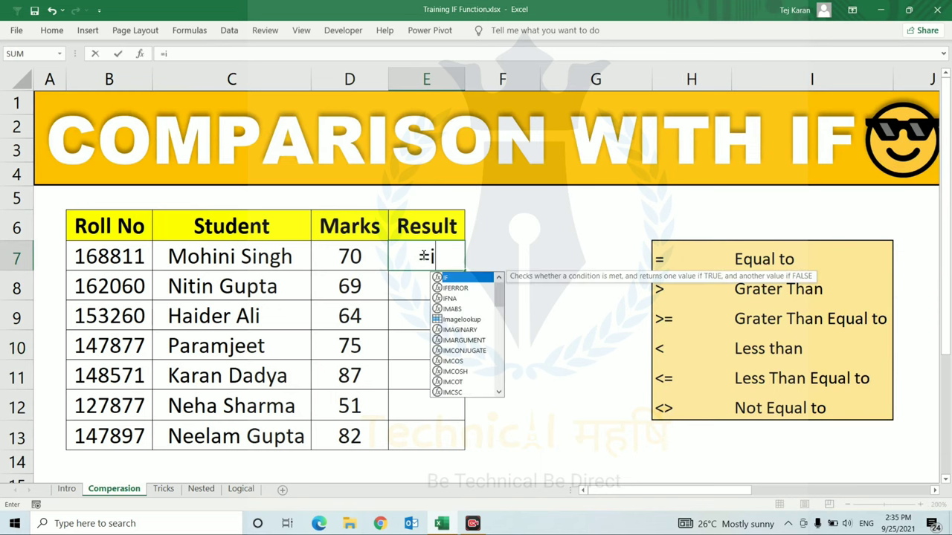
{"action": "type", "text": "f"}
{"action": "key", "text": "Tab"}
{"action": "key", "text": "Left"}
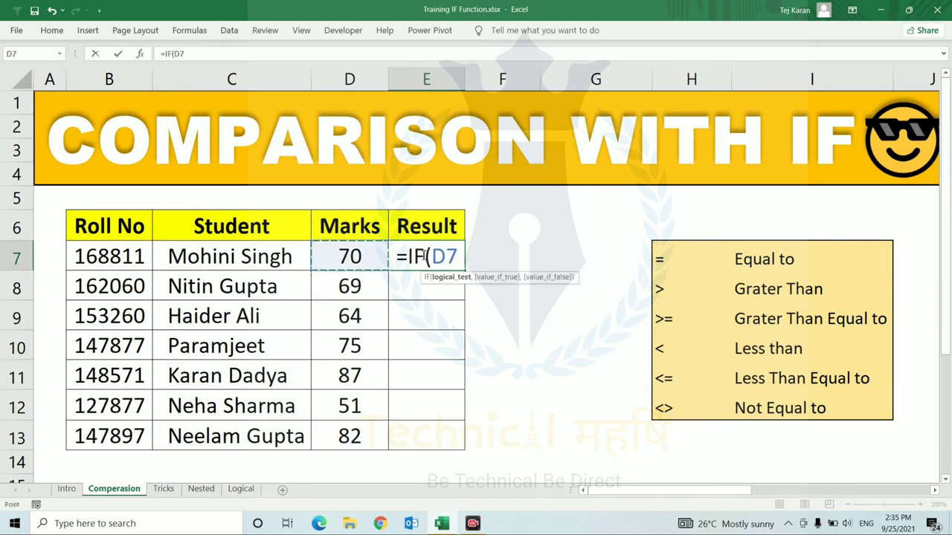
{"action": "type", "text": ">70,"}
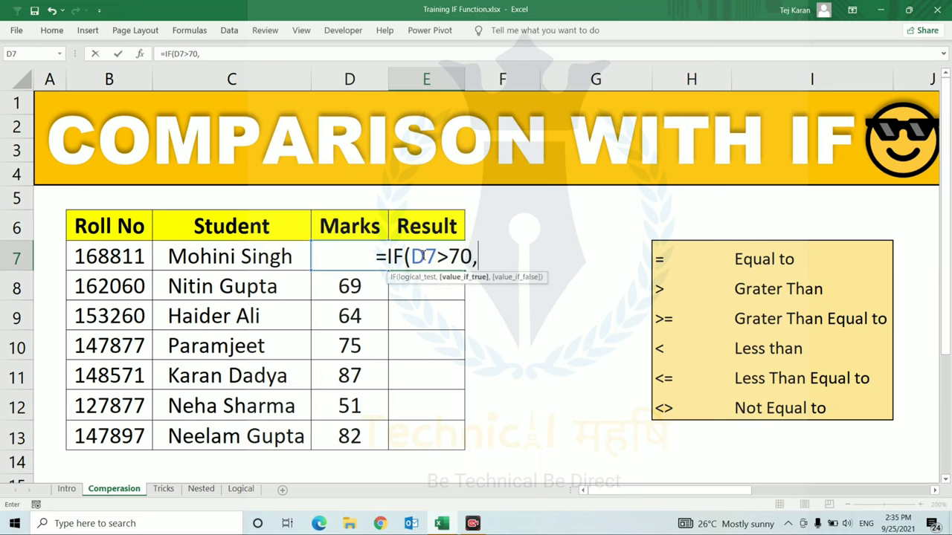
{"action": "type", "text": "\"Pass\""}
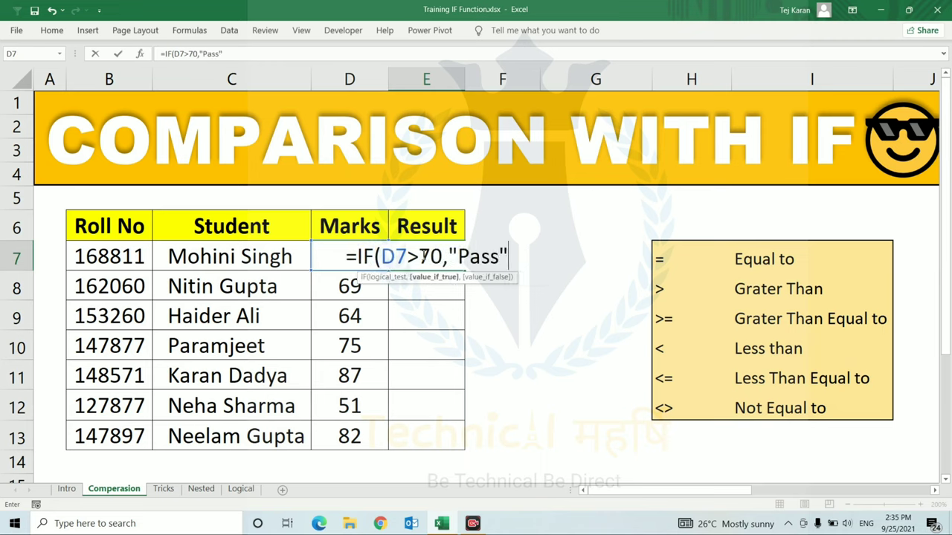
{"action": "type", "text": ",\"Fail"}
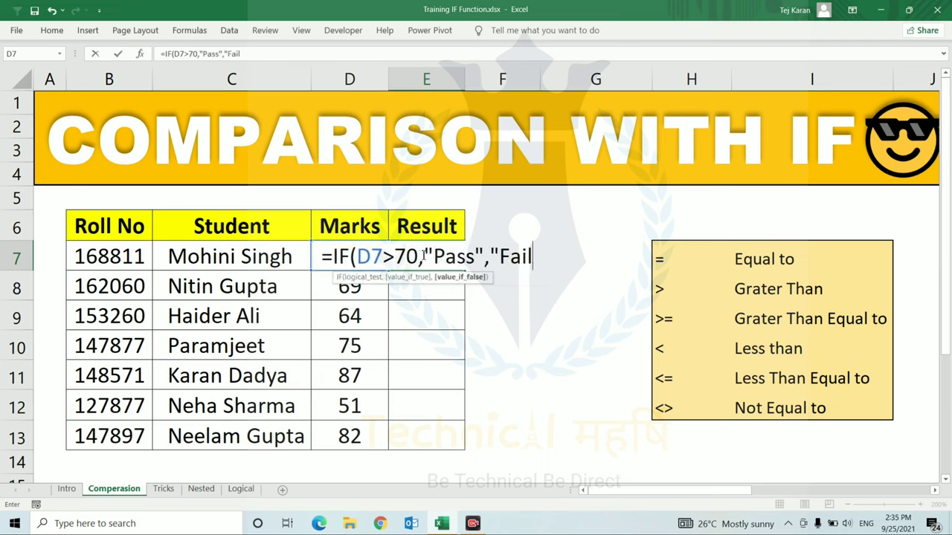
{"action": "type", "text": "\")"}
{"action": "key", "text": "Return"}
{"action": "left_click", "coordinate": [422, 255]}
{"action": "key", "text": "shift+Down"}
{"action": "key", "text": "shift+Down"}
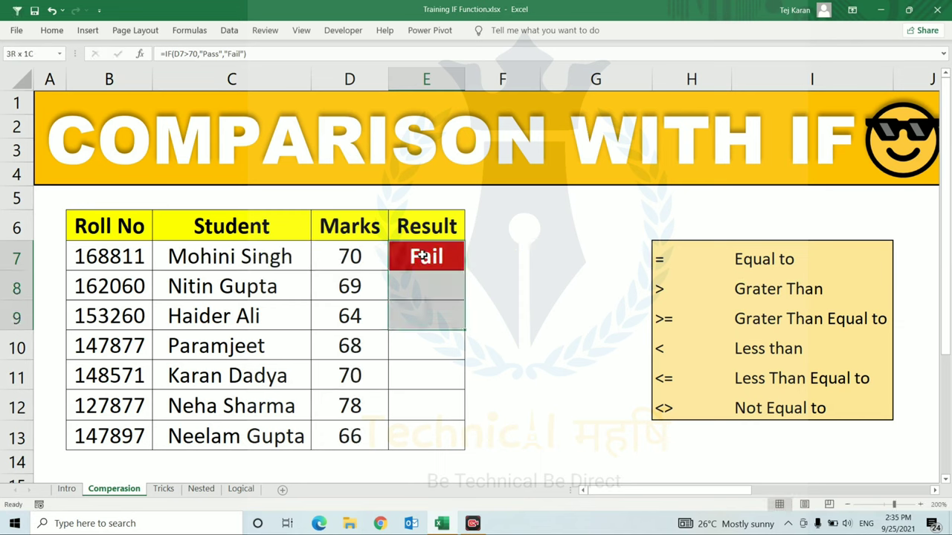
{"action": "key", "text": "shift+Down"}
{"action": "key", "text": "shift+Down"}
{"action": "key", "text": "shift+Down"}
{"action": "key", "text": "shift+Down"}
{"action": "key", "text": "ctrl+d"}
{"action": "key", "text": "Down"}
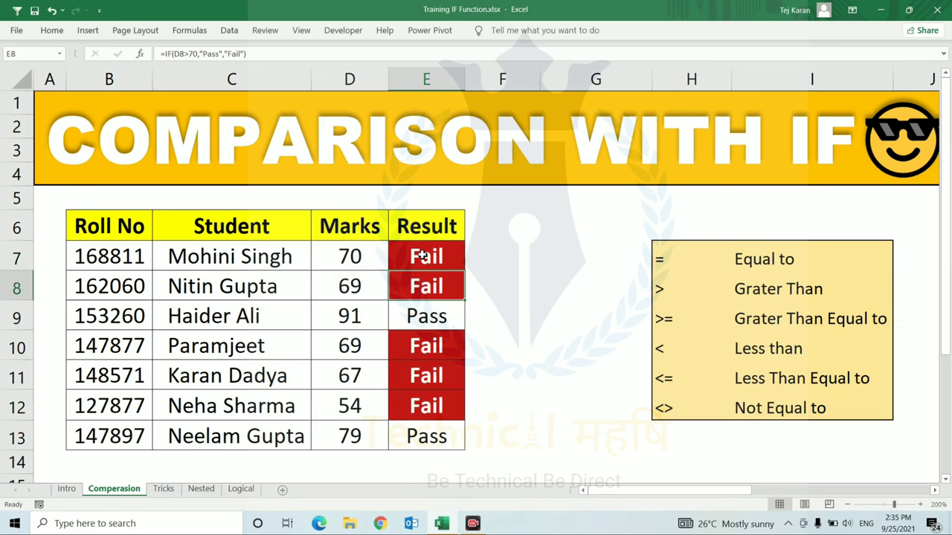
{"action": "left_click", "coordinate": [422, 256]}
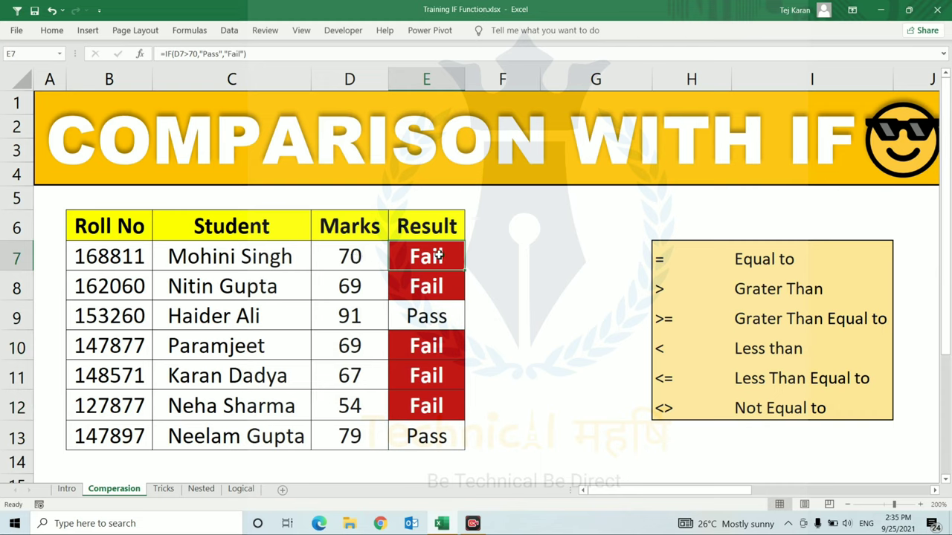
{"action": "left_click", "coordinate": [369, 258]}
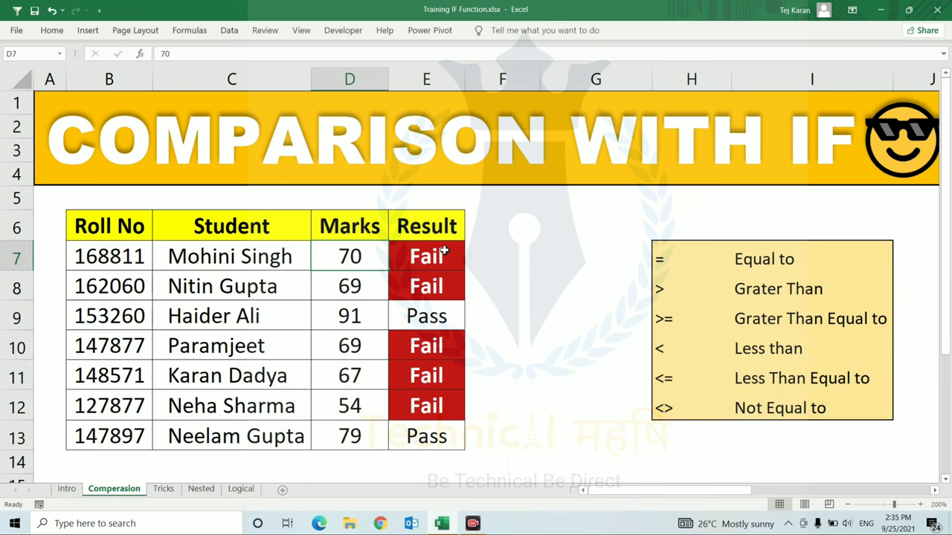
{"action": "left_click", "coordinate": [439, 255]}
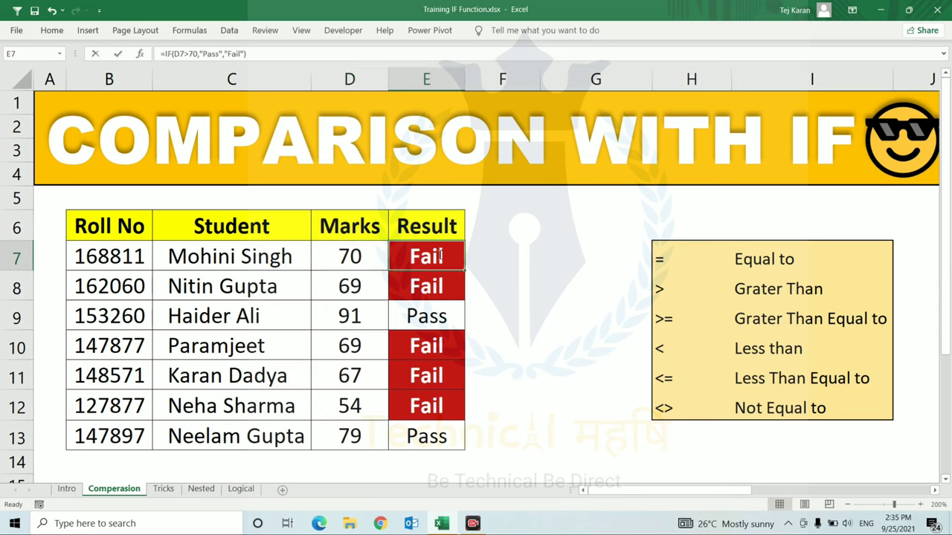
Change E7's test to D7>=70 so a mark of 70 passes, then go to the Tricks sheet.
{"action": "double_click", "coordinate": [440, 255]}
{"action": "left_click", "coordinate": [377, 256]}
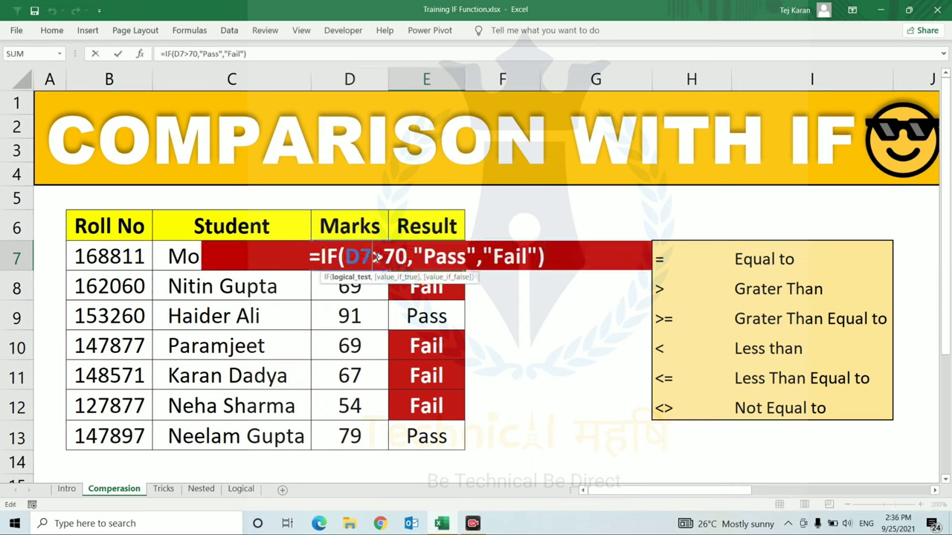
{"action": "type", "text": "="}
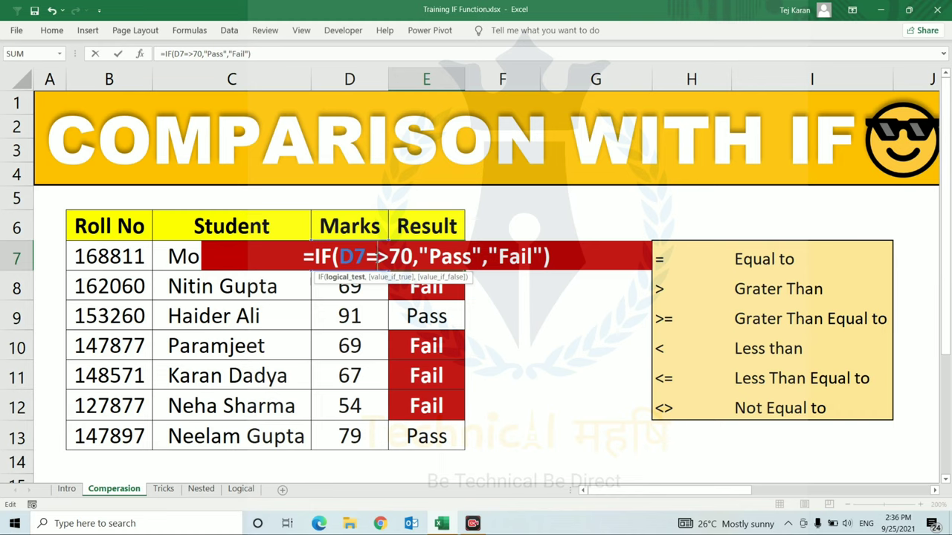
{"action": "key", "text": "Return"}
{"action": "key", "text": "Return"}
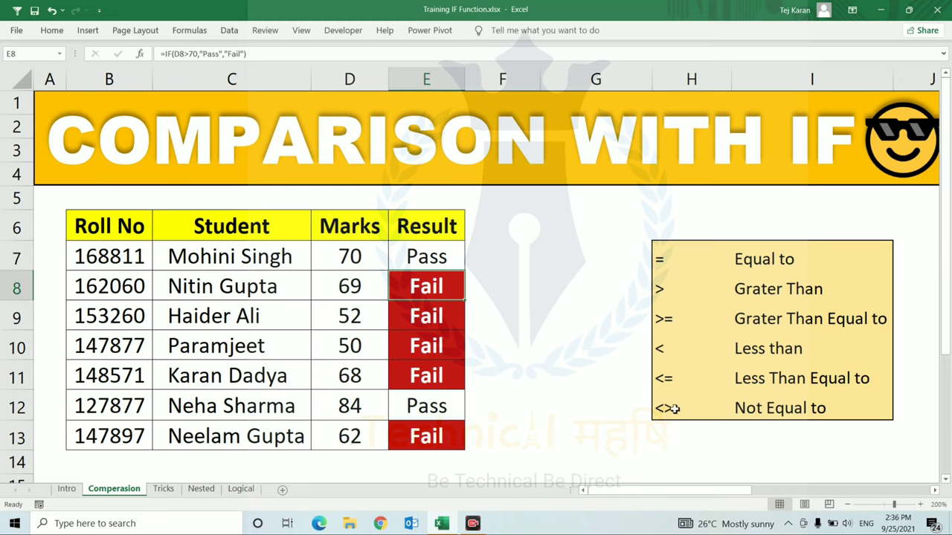
{"action": "left_click", "coordinate": [354, 363]}
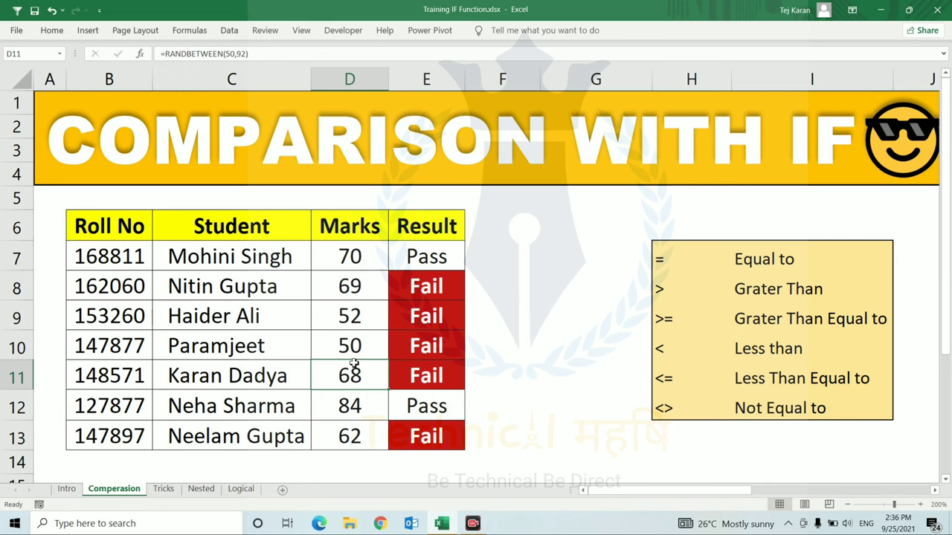
{"action": "key", "text": "ctrl+Page_Down"}
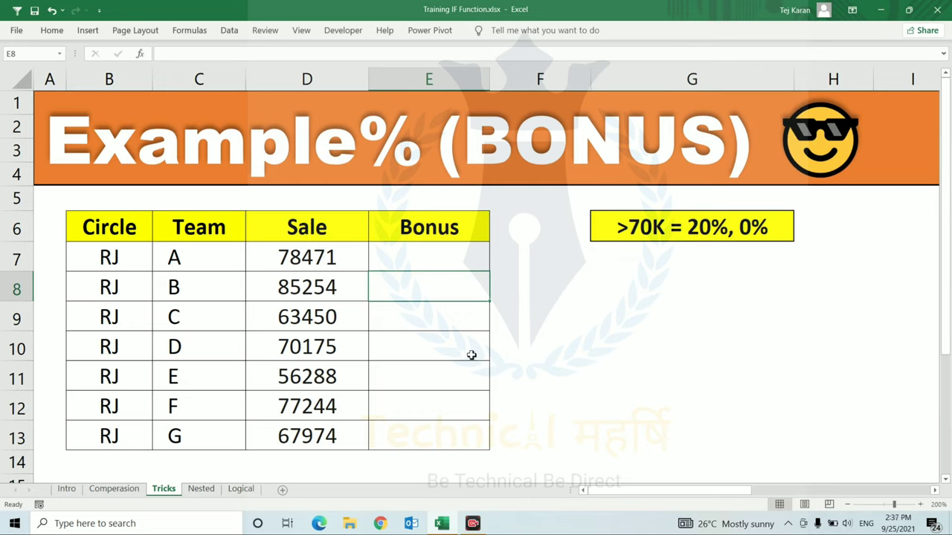
Enter the bonus formula =IF(D7>70000,D7*20%,"") in E7.
{"action": "left_click", "coordinate": [449, 256]}
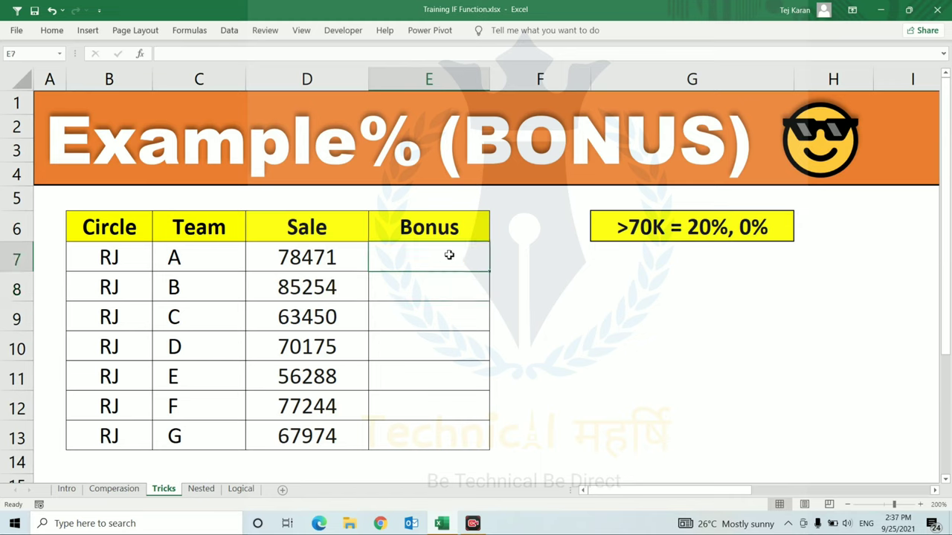
{"action": "type", "text": "=if"}
{"action": "key", "text": "Tab"}
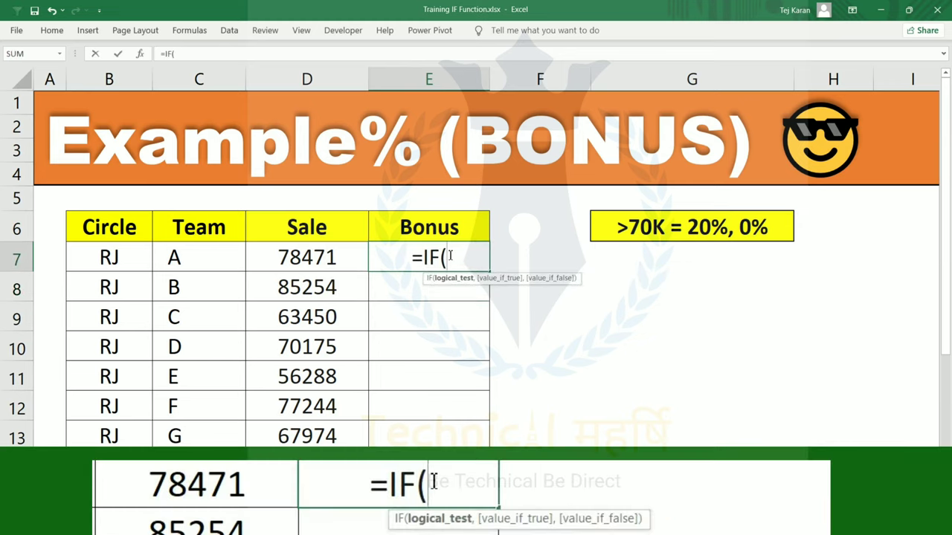
{"action": "key", "text": "Left"}
{"action": "type", "text": ">7"}
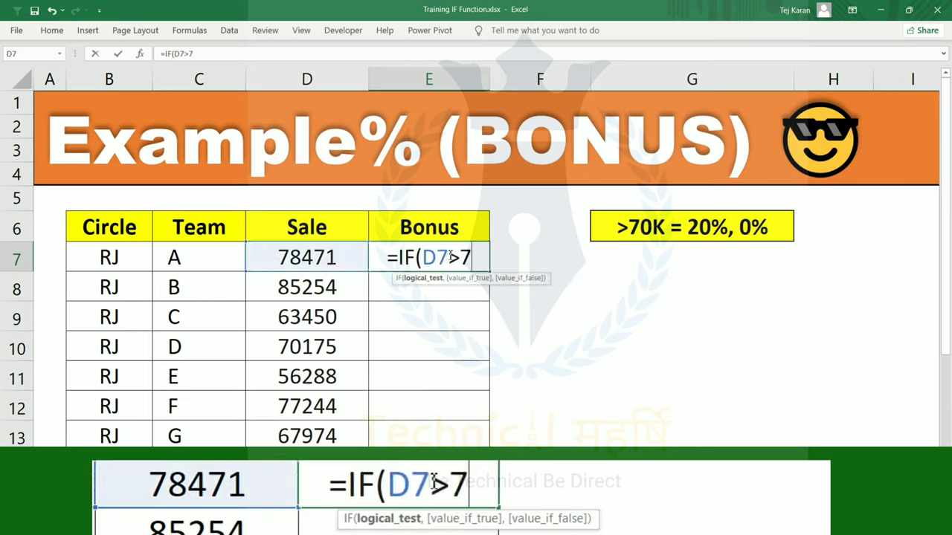
{"action": "type", "text": "0000"}
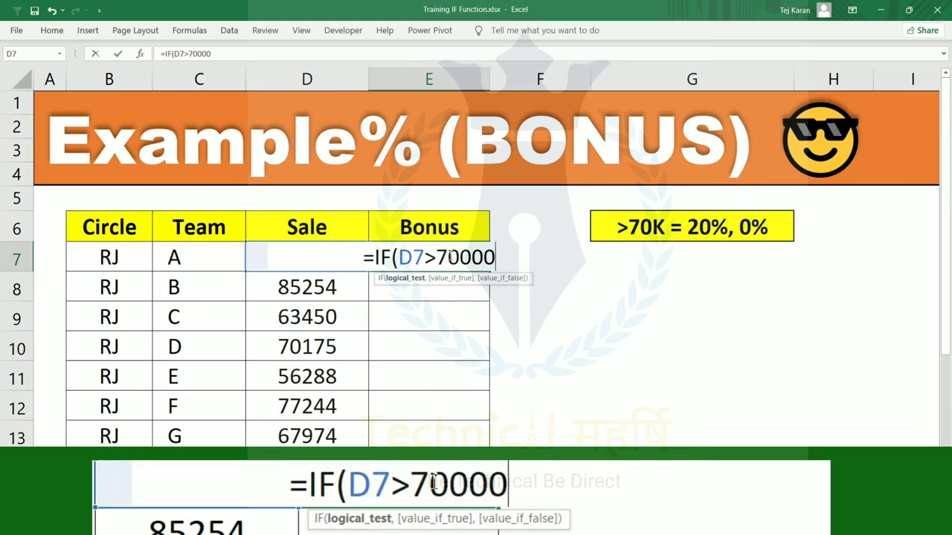
{"action": "type", "text": ","}
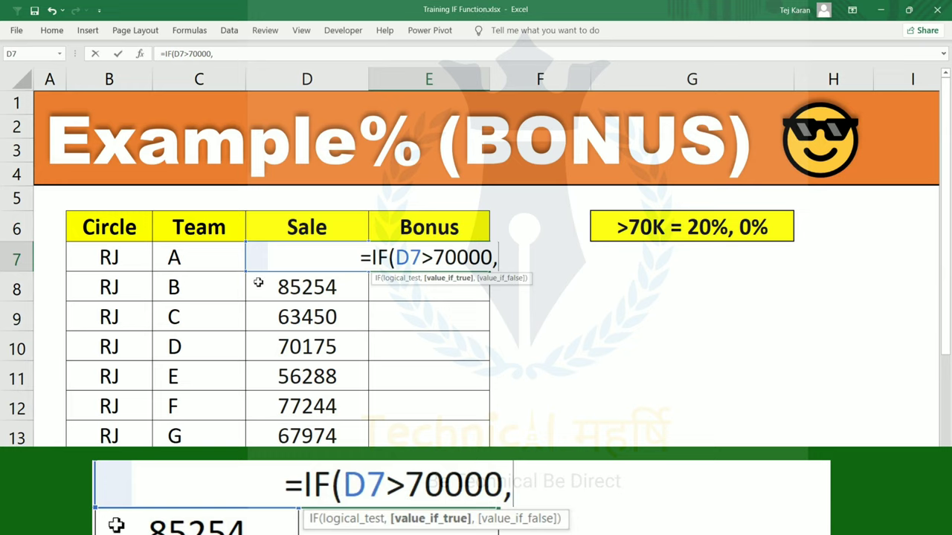
{"action": "type", "text": "D"}
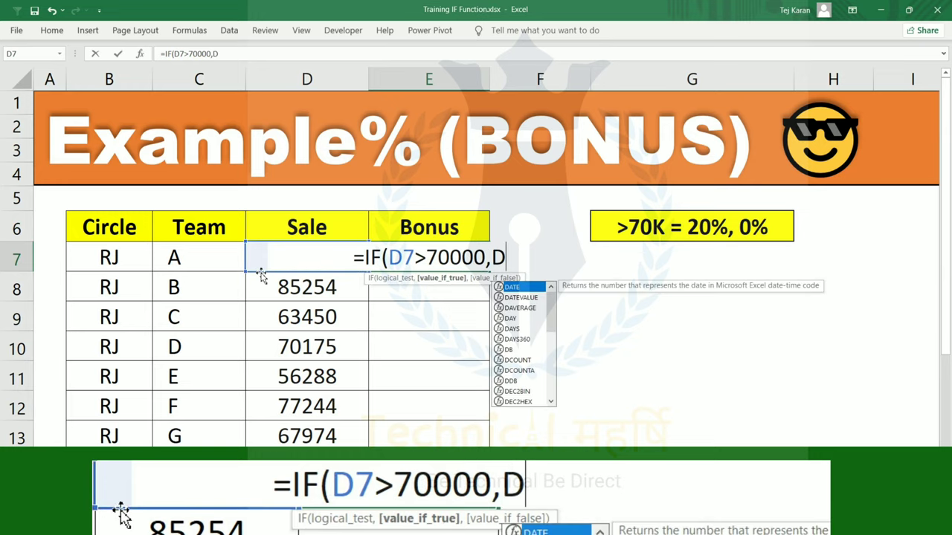
{"action": "type", "text": "7*"}
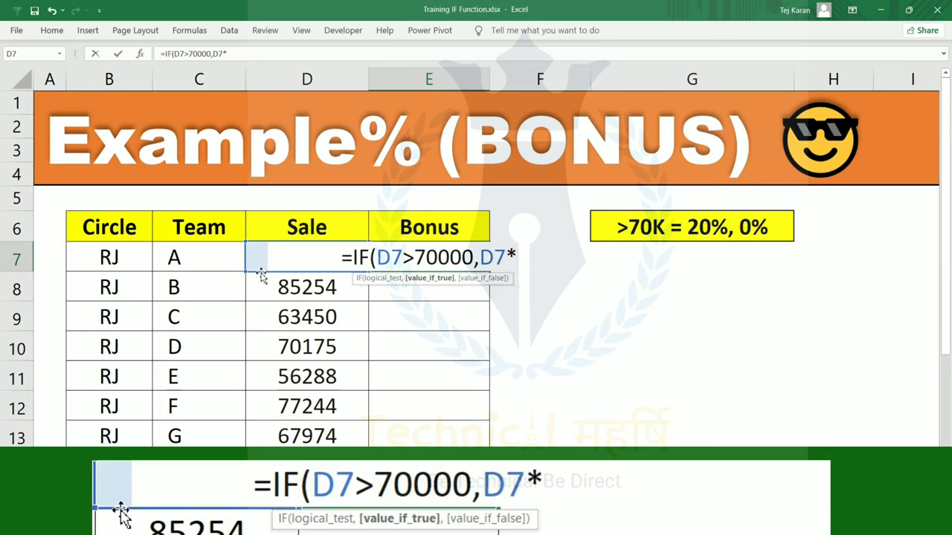
{"action": "type", "text": "20%"}
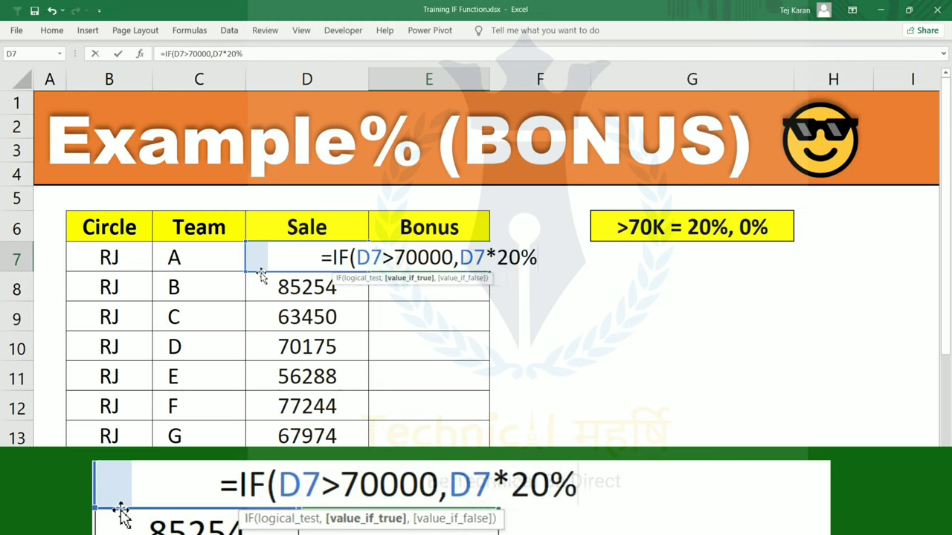
{"action": "type", "text": ","}
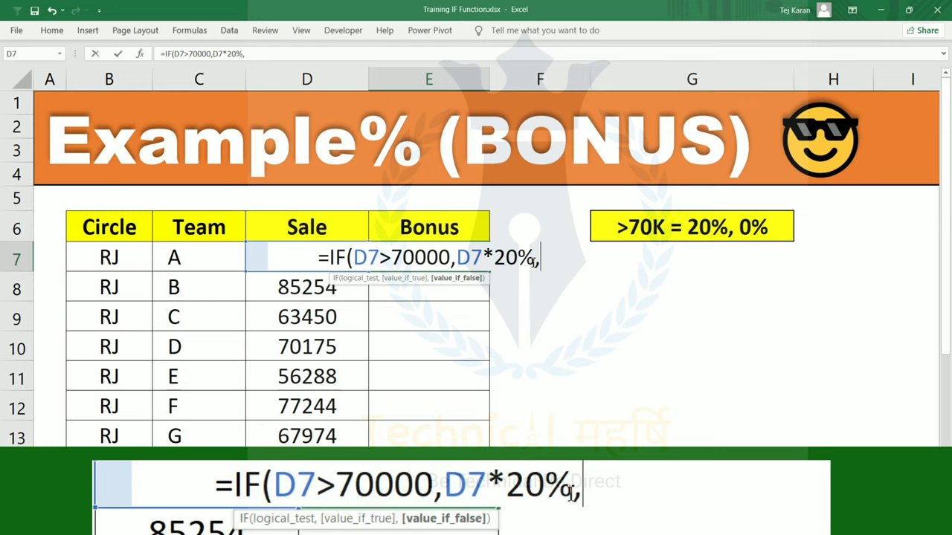
{"action": "type", "text": "\"\""}
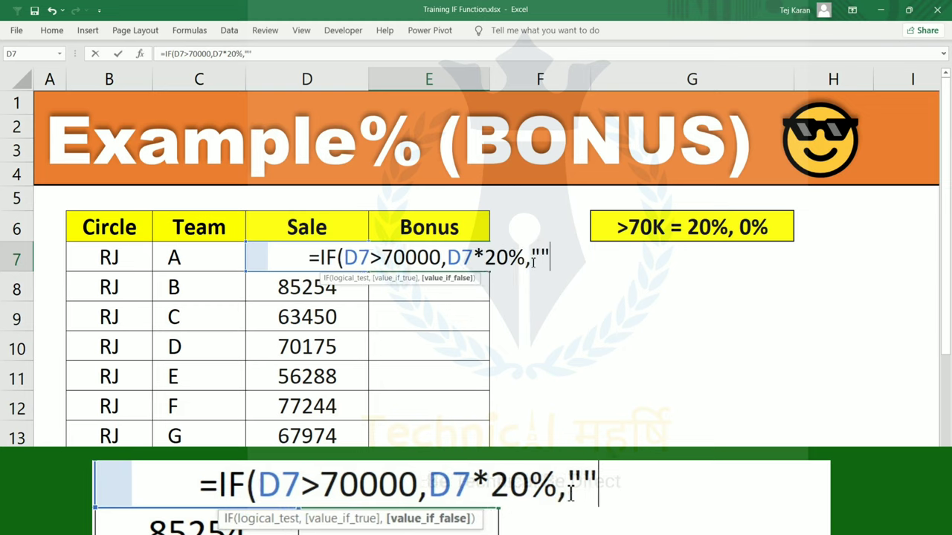
{"action": "type", "text": ")"}
{"action": "key", "text": "Return"}
Fill the bonus formula down from E7 to E13.
{"action": "key", "text": "Up"}
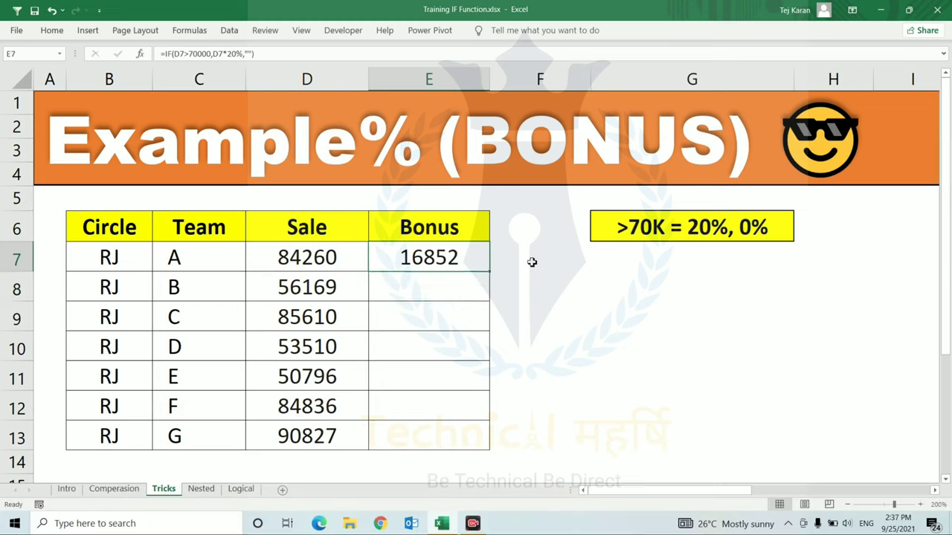
{"action": "key", "text": "shift+Down"}
{"action": "key", "text": "shift+Down"}
{"action": "key", "text": "shift+Down"}
{"action": "key", "text": "shift+Down"}
{"action": "key", "text": "shift+Down"}
{"action": "key", "text": "ctrl+d"}
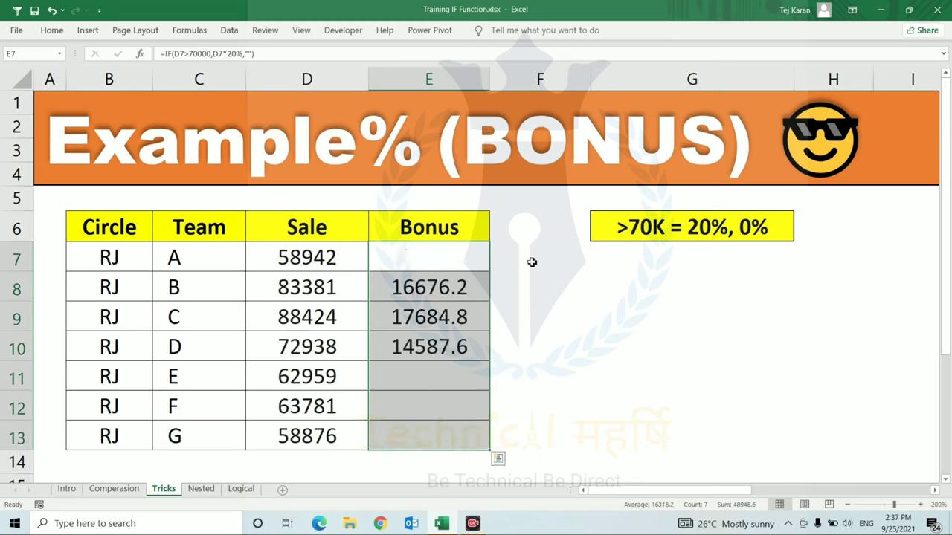
{"action": "key", "text": "Down"}
{"action": "key", "text": "Down"}
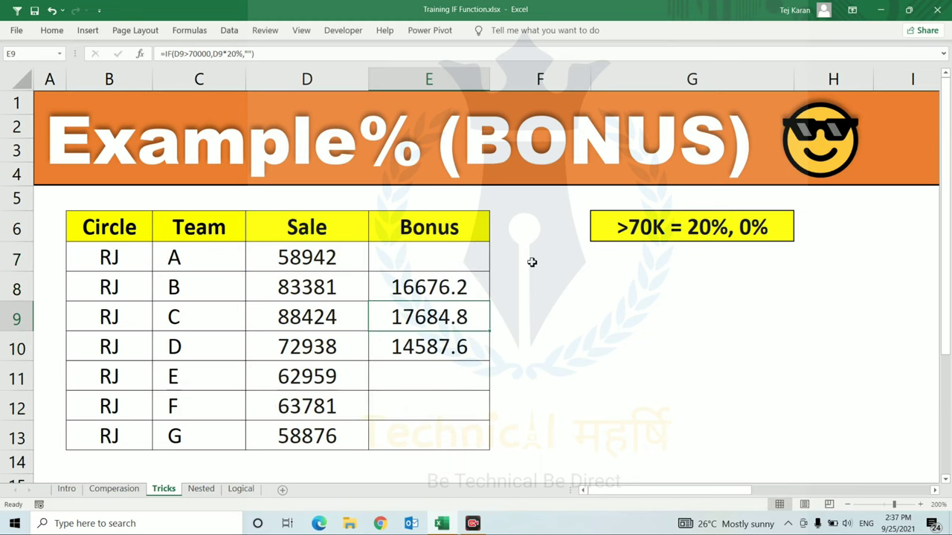
Replace the "" result with 0 in E7 and fill the revised formula down to E13.
{"action": "key", "text": "Up"}
{"action": "key", "text": "Up"}
{"action": "key", "text": "F2"}
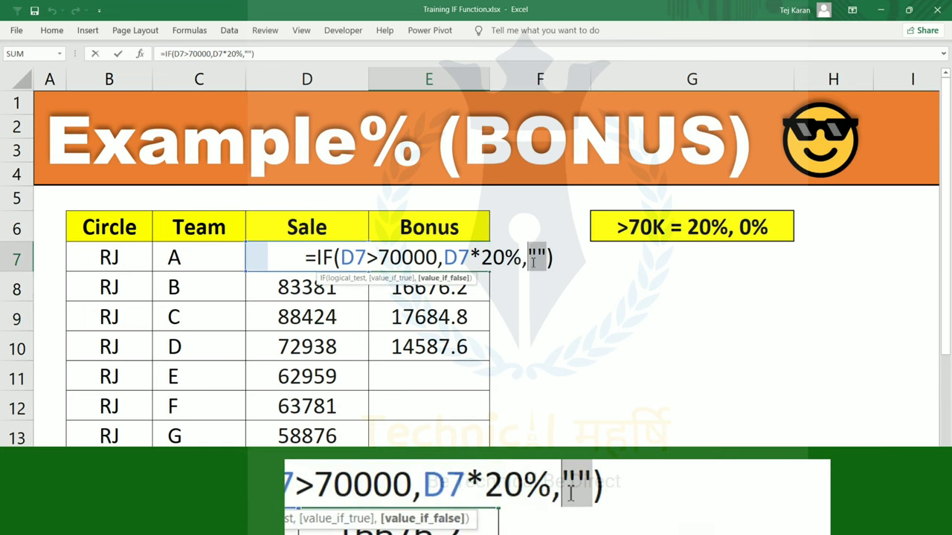
{"action": "key", "text": "BackSpace"}
{"action": "key", "text": "Delete"}
{"action": "type", "text": "0"}
{"action": "key", "text": "ctrl+Return"}
{"action": "key", "text": "ctrl+shift+Down"}
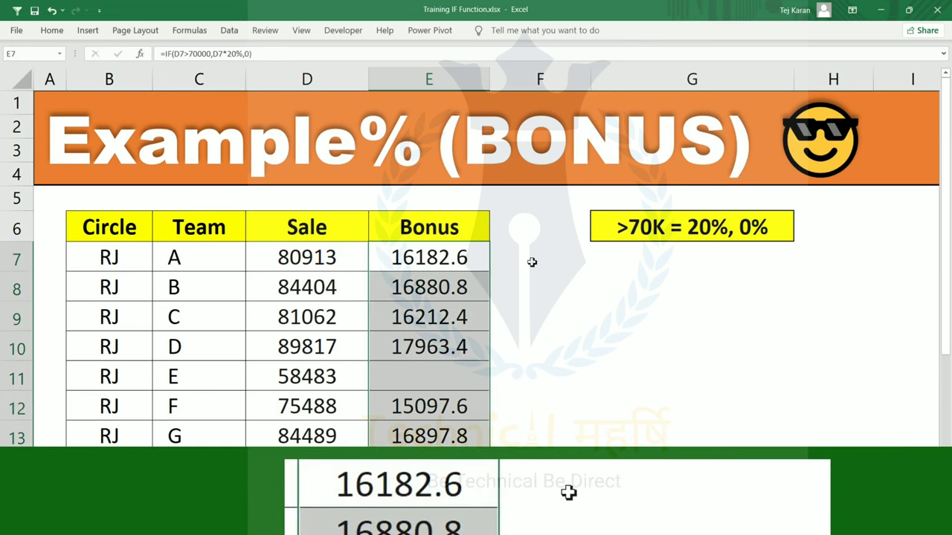
{"action": "key", "text": "ctrl+d"}
{"action": "key", "text": "Down"}
{"action": "key", "text": "Down"}
{"action": "key", "text": "Down"}
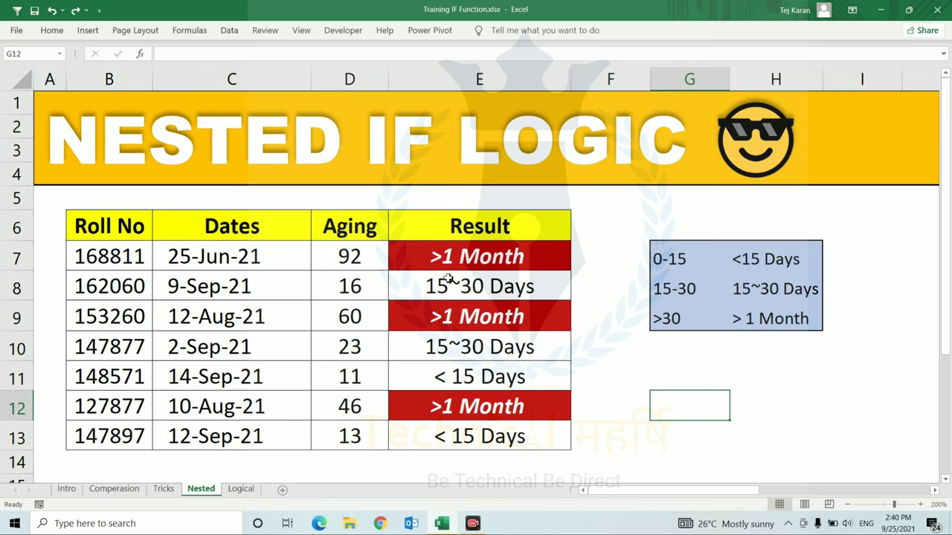
Delete the old nested-IF results in E7:E13 and select E7.
{"action": "left_click_drag", "start_coordinate": [448, 260], "coordinate": [457, 436]}
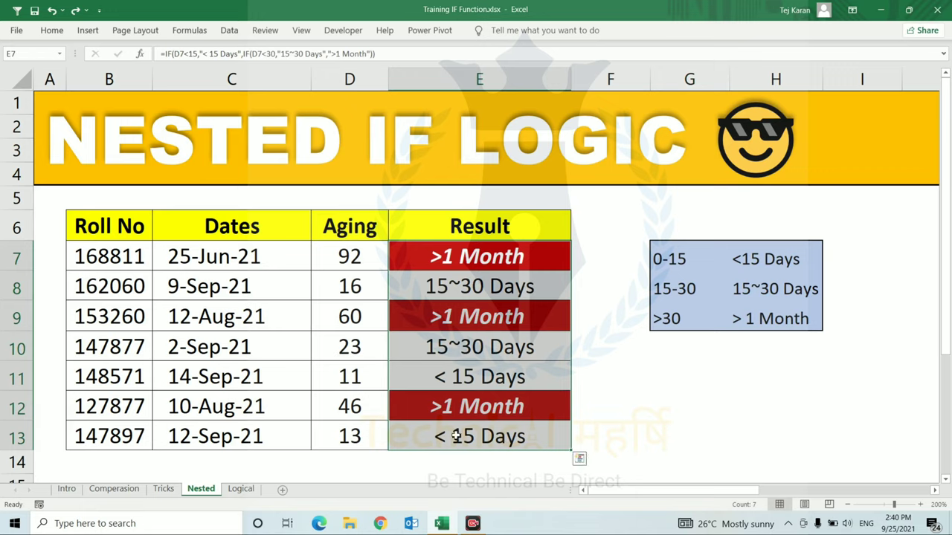
{"action": "key", "text": "Delete"}
{"action": "left_click", "coordinate": [444, 257]}
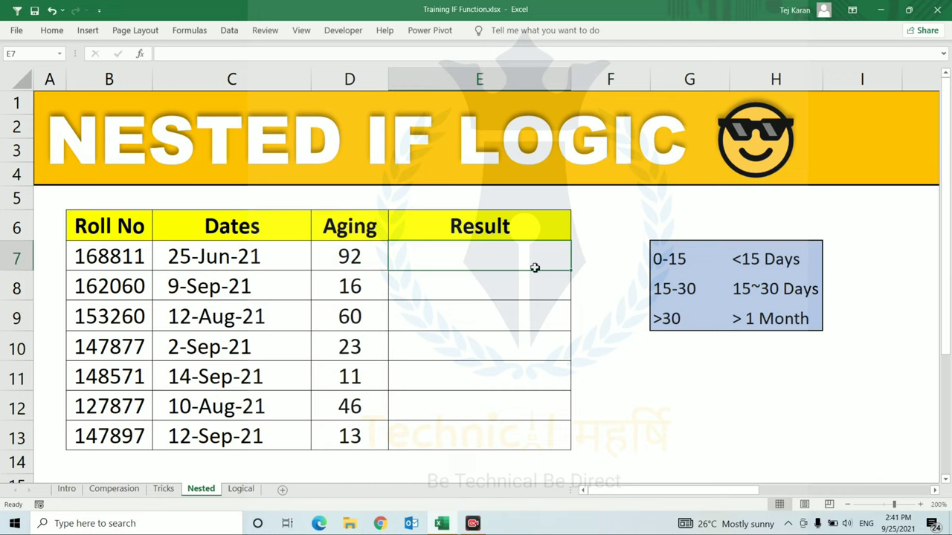
Begin E7's formula as =IF(D7<15,$H$7, returning the <15 Days label.
{"action": "type", "text": "="}
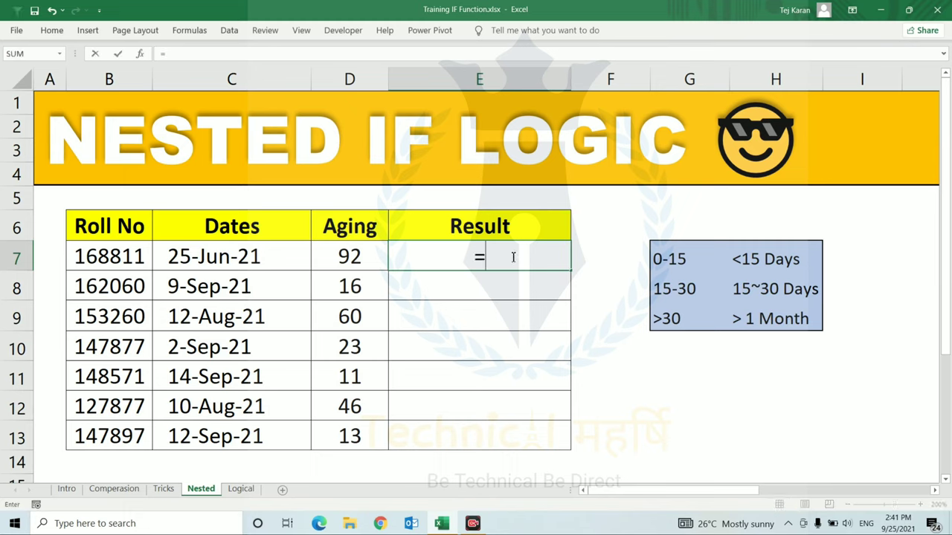
{"action": "type", "text": "if"}
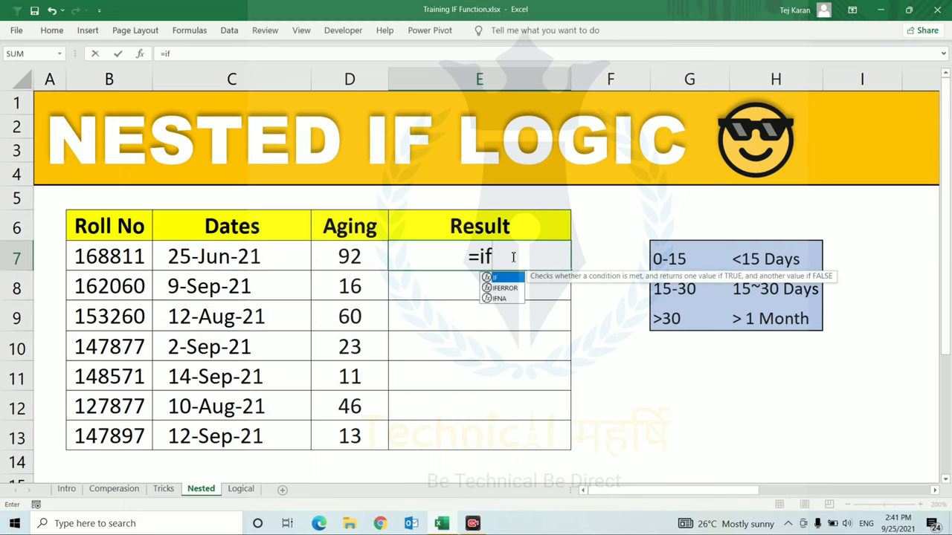
{"action": "key", "text": "Tab"}
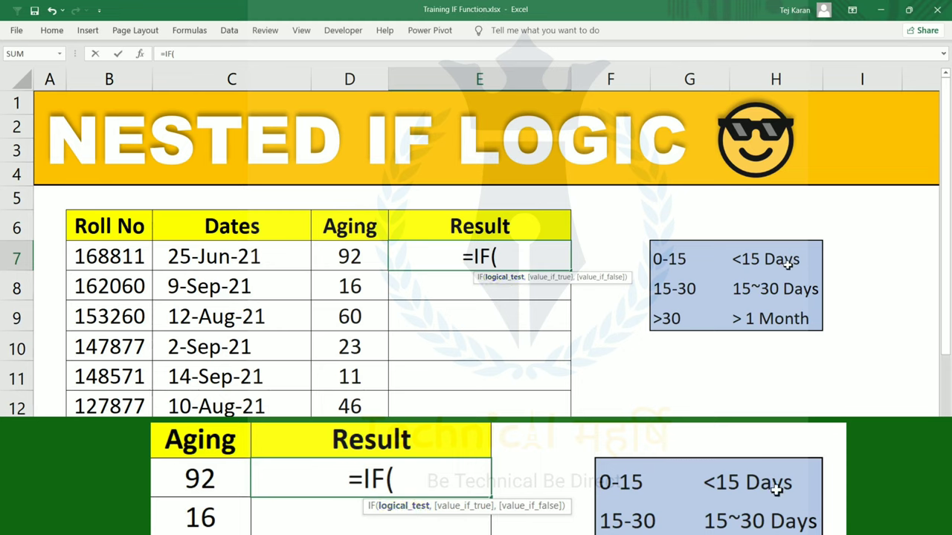
{"action": "left_click", "coordinate": [352, 256]}
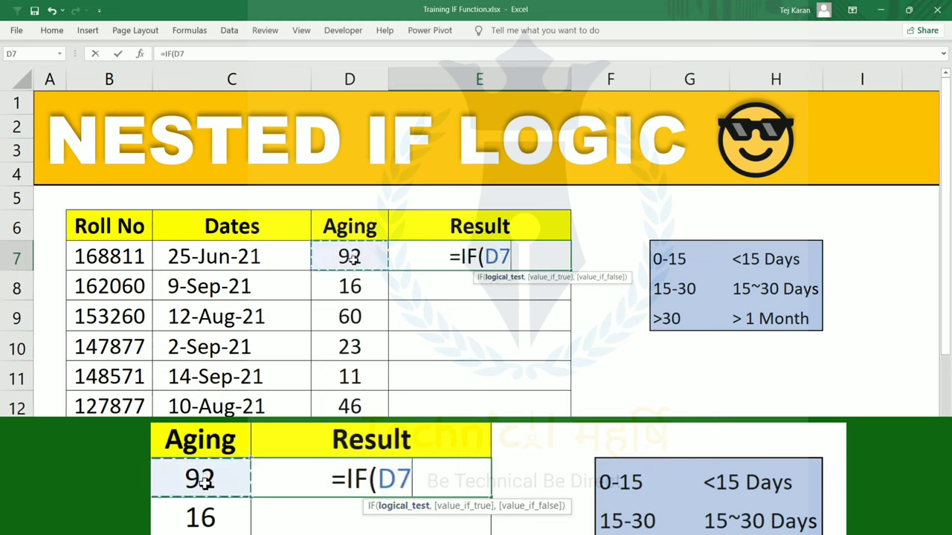
{"action": "type", "text": "<15"}
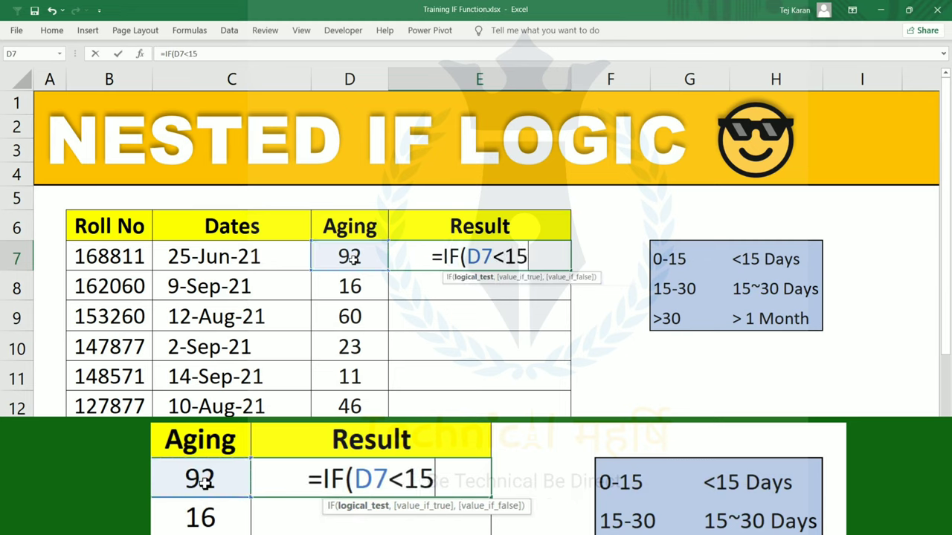
{"action": "type", "text": ","}
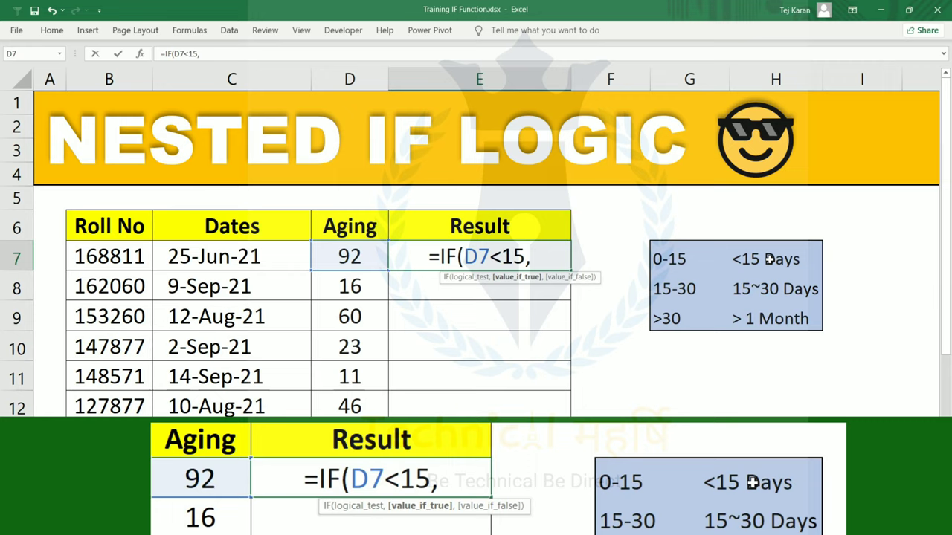
{"action": "left_click", "coordinate": [768, 259]}
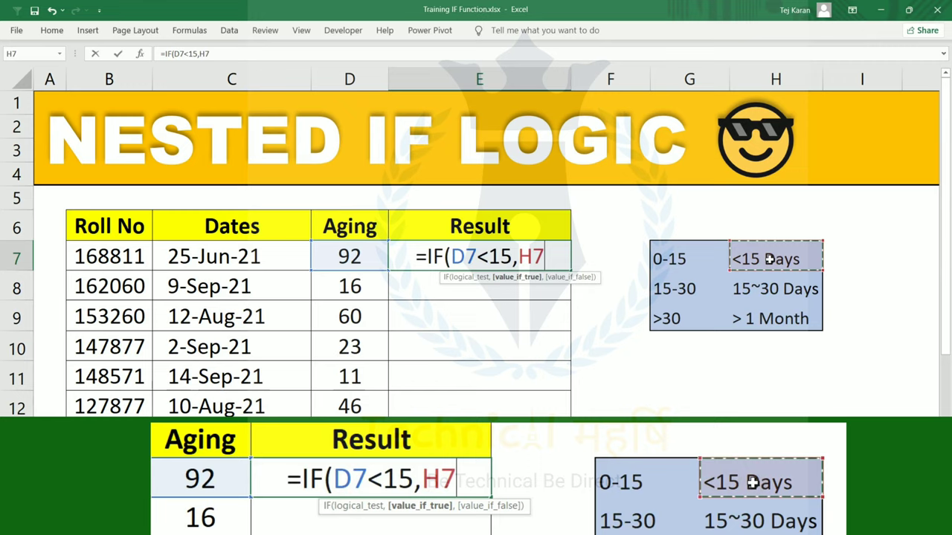
{"action": "key", "text": "F4"}
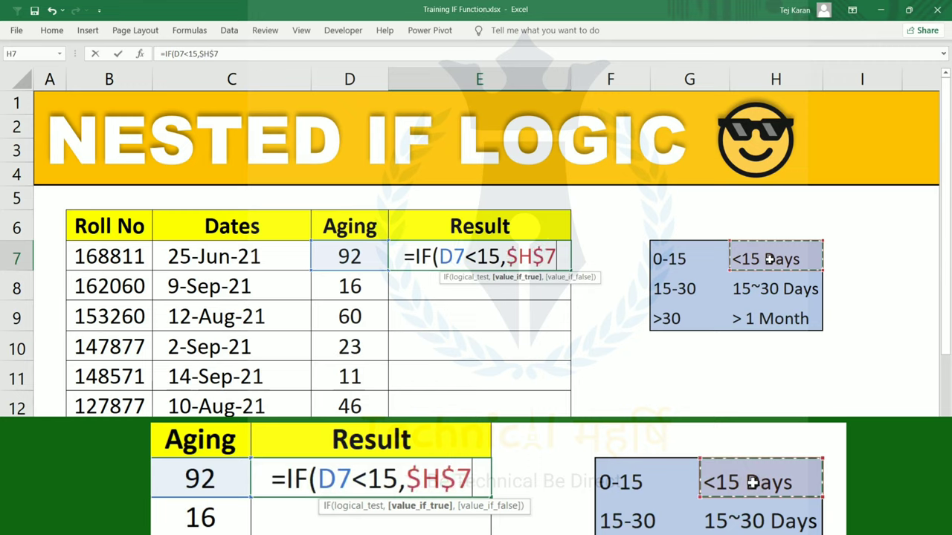
{"action": "type", "text": ","}
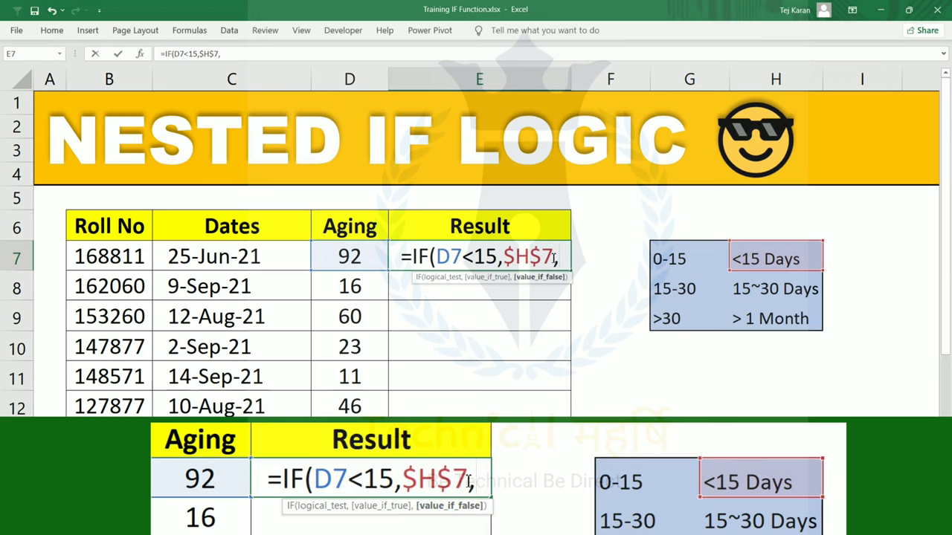
Nest IF(D7<30,$H$8,$H$9) for 15~30 Days and > 1 Month, then enter the formula.
{"action": "type", "text": "if"}
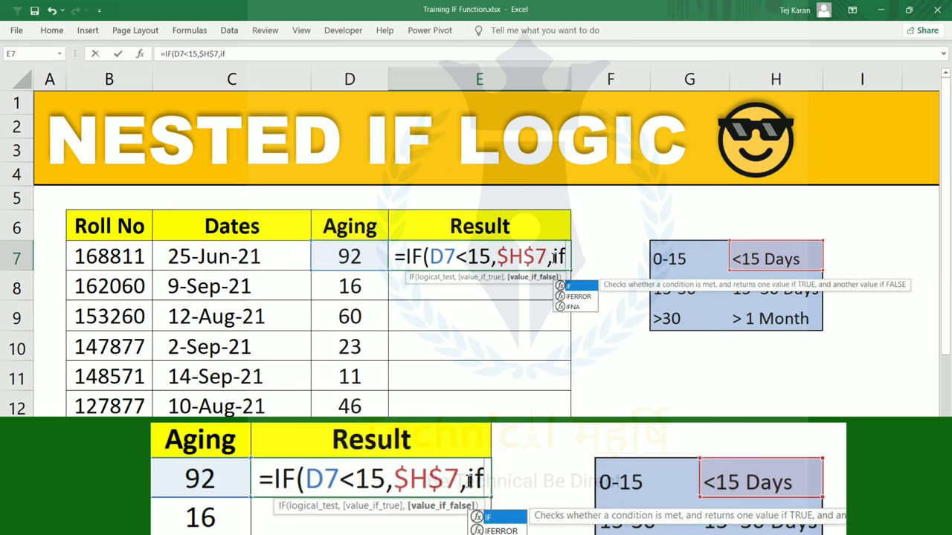
{"action": "key", "text": "Tab"}
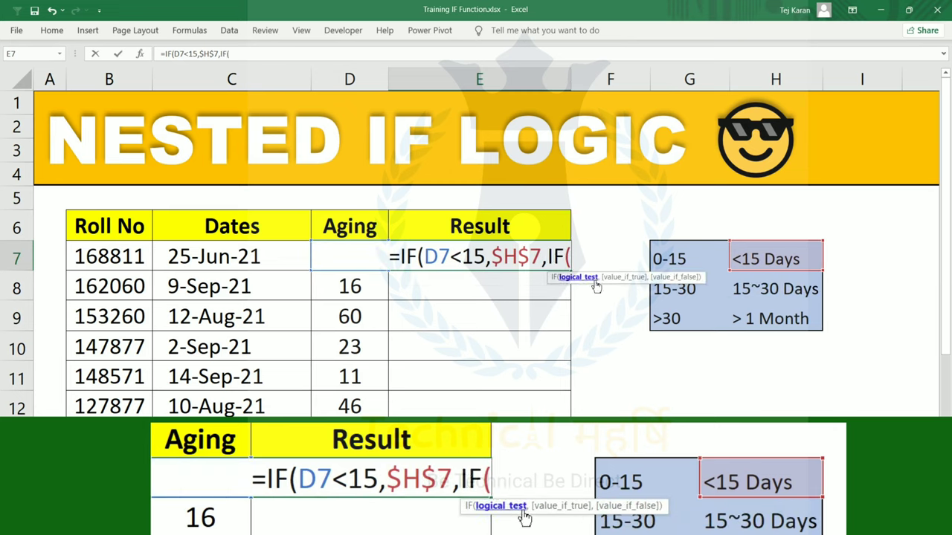
{"action": "type", "text": "D"}
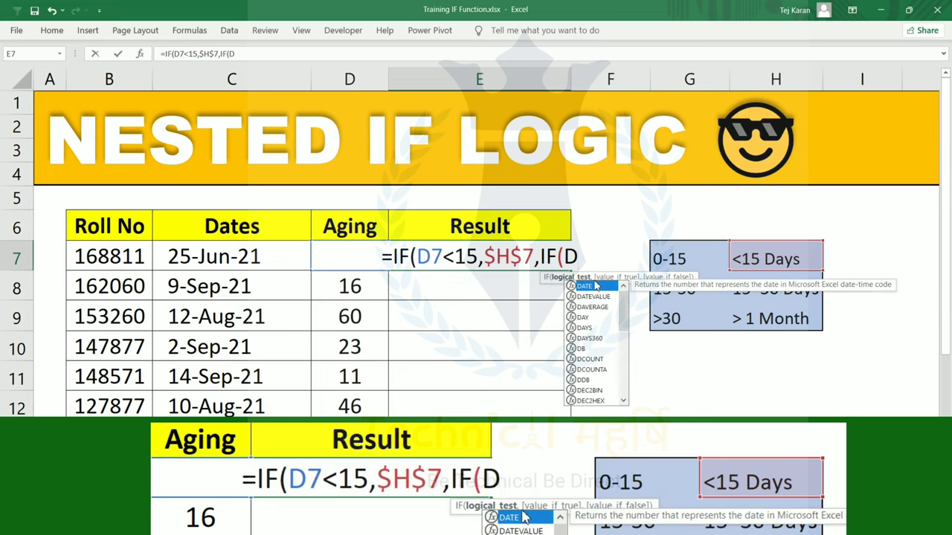
{"action": "type", "text": "7"}
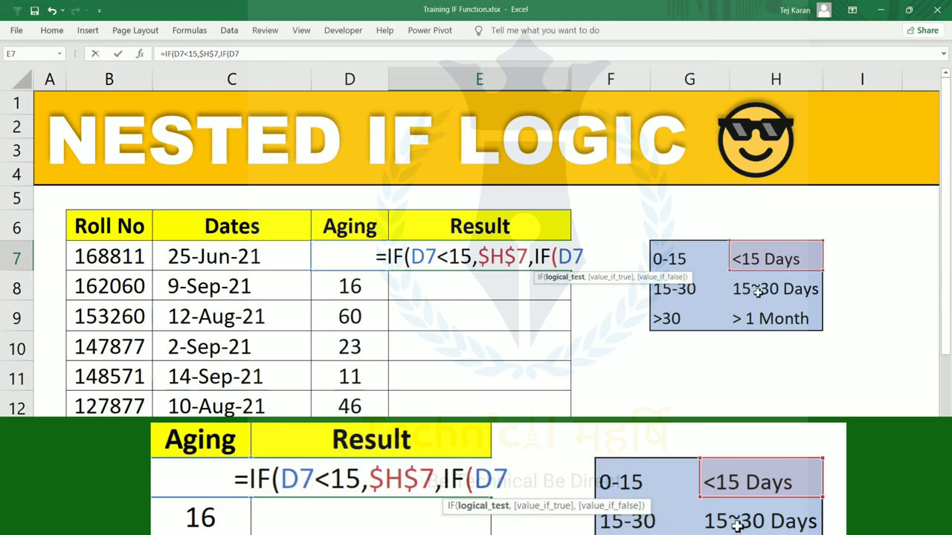
{"action": "type", "text": "<"}
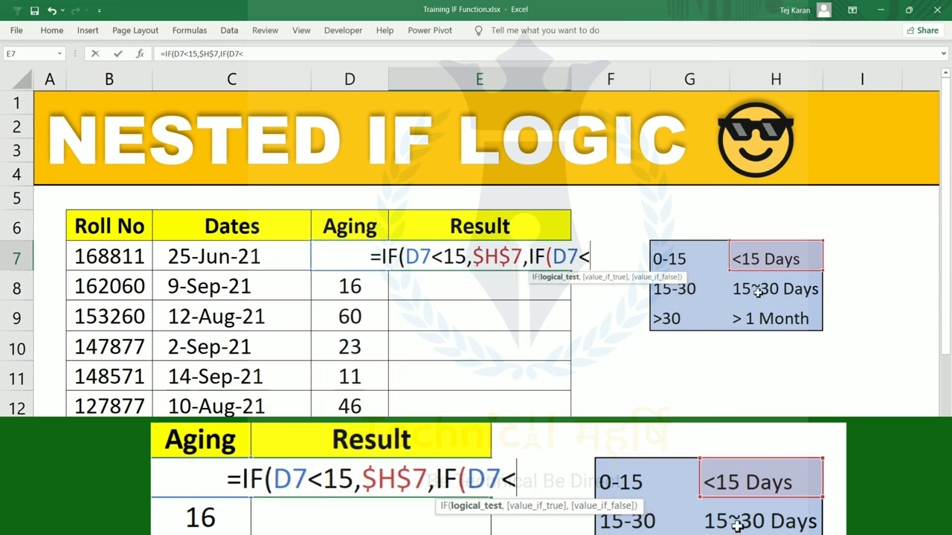
{"action": "type", "text": "30"}
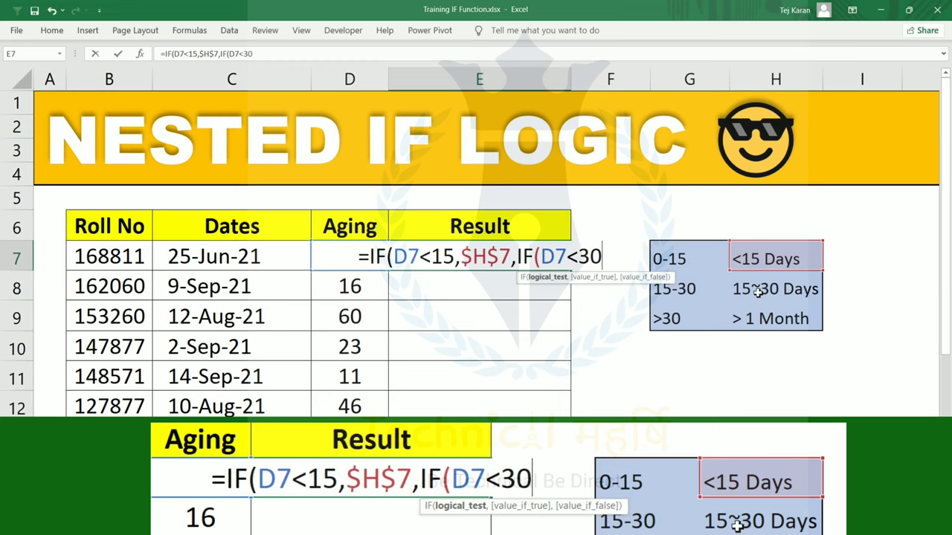
{"action": "type", "text": ","}
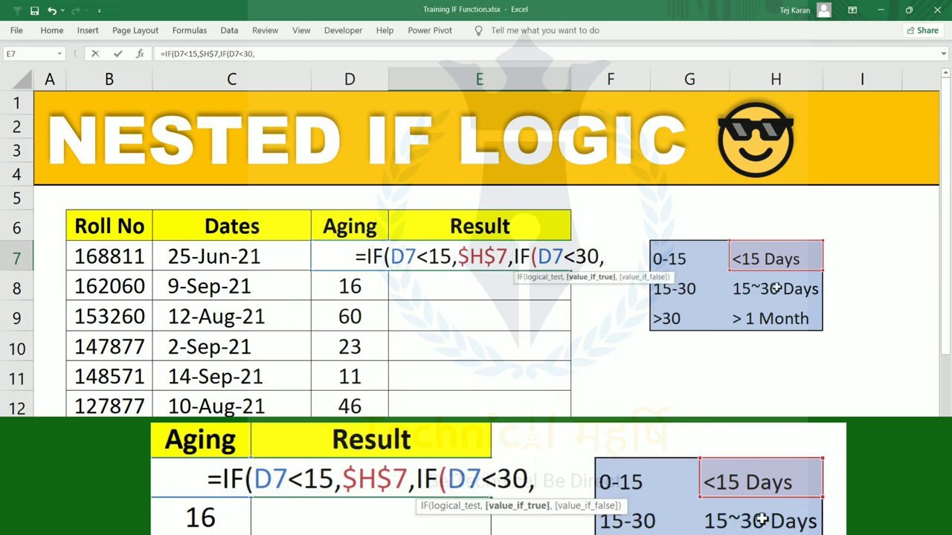
{"action": "left_click", "coordinate": [776, 288]}
{"action": "key", "text": "F4"}
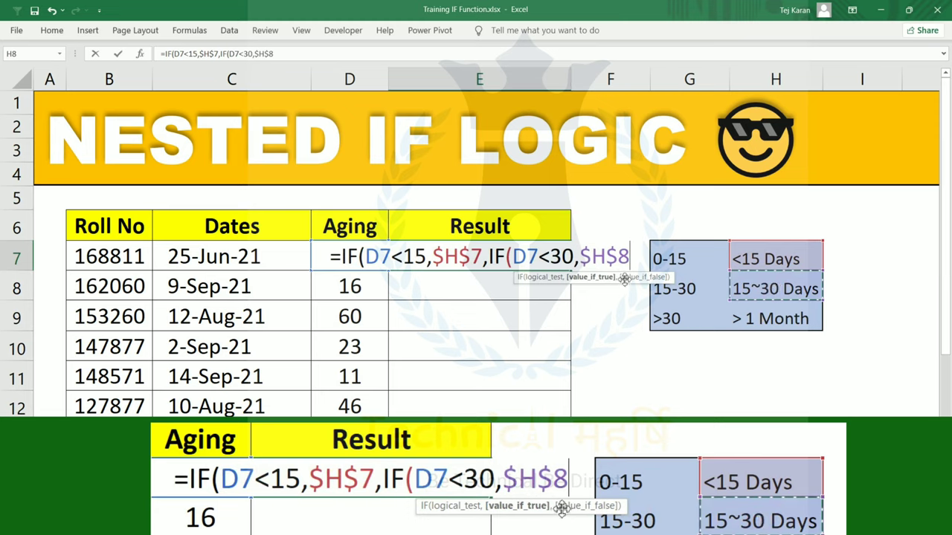
{"action": "type", "text": ","}
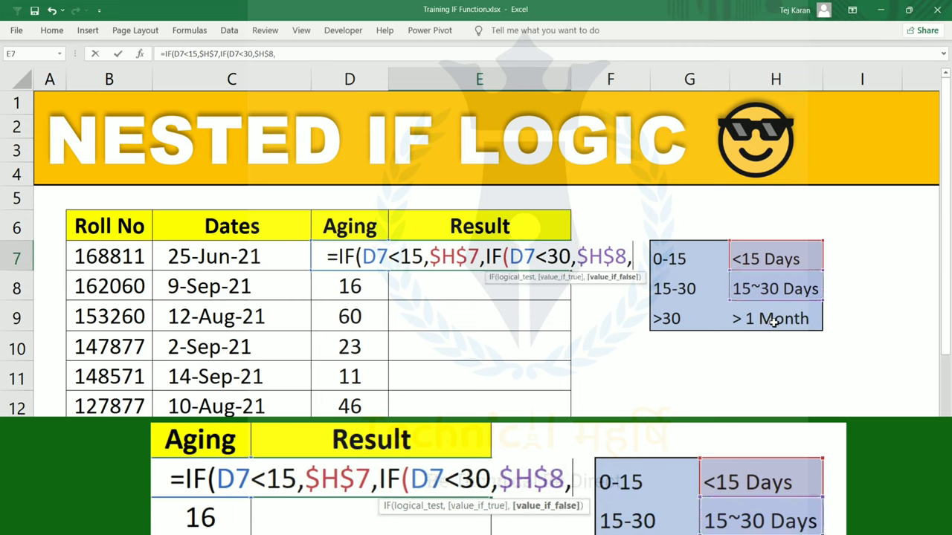
{"action": "left_click", "coordinate": [775, 320]}
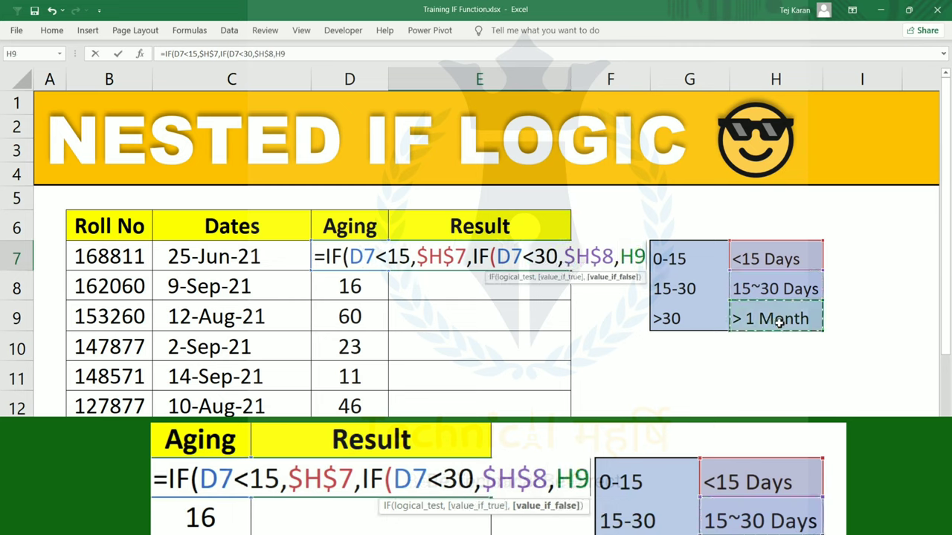
{"action": "key", "text": "F4"}
{"action": "type", "text": ")"}
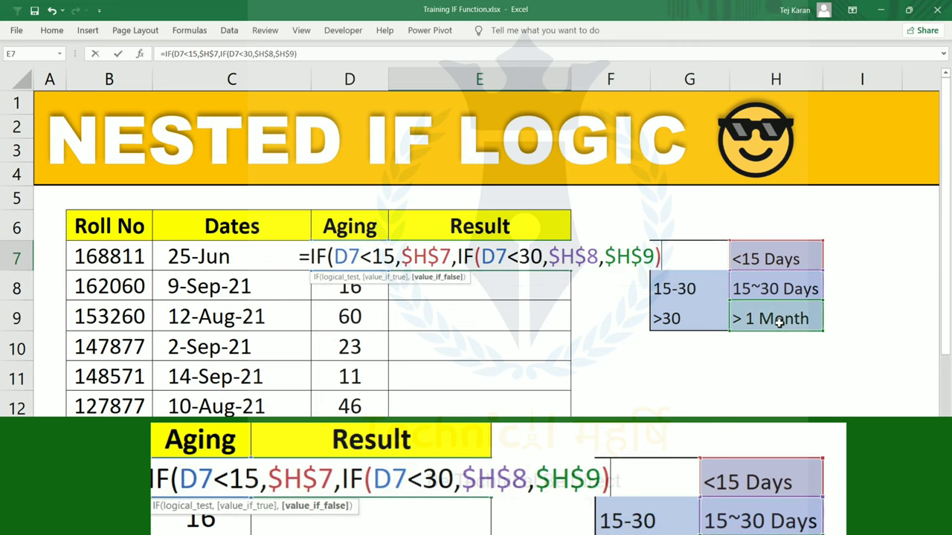
{"action": "key", "text": "Return"}
{"action": "left_click", "coordinate": [455, 308]}
Fill the nested IF formula down from E7 to E13.
{"action": "key", "text": "Up"}
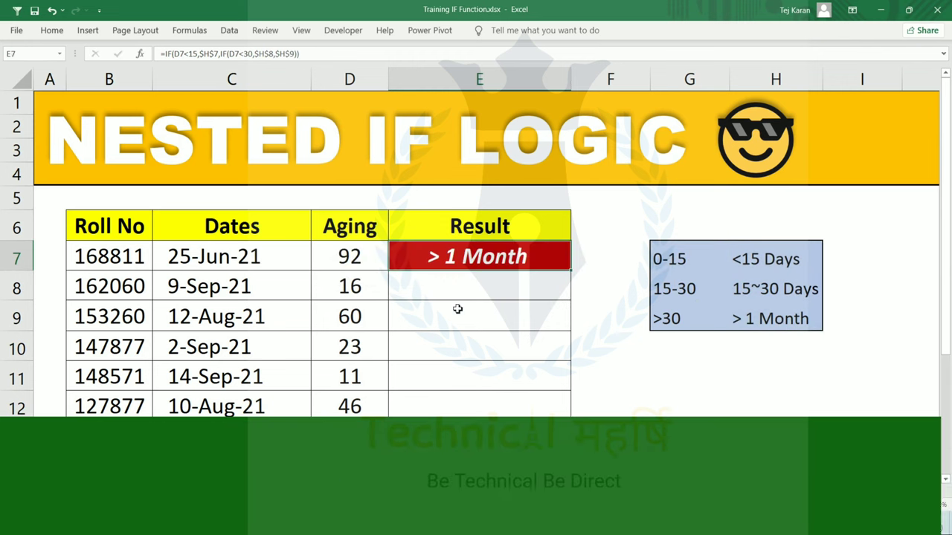
{"action": "key", "text": "shift+Down"}
{"action": "key", "text": "shift+Down"}
{"action": "key", "text": "shift+Down"}
{"action": "key", "text": "shift+Down"}
{"action": "key", "text": "shift+Down"}
{"action": "key", "text": "shift+Down"}
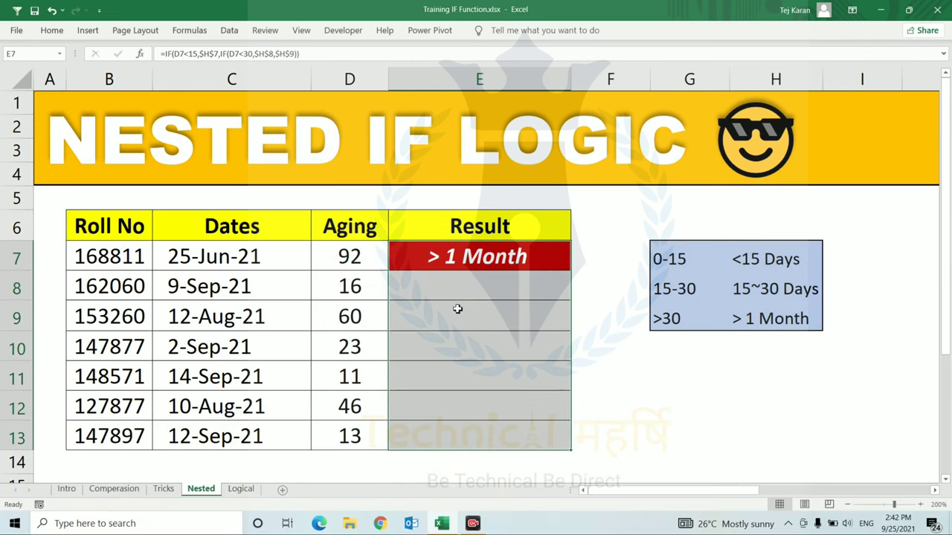
{"action": "key", "text": "ctrl+d"}
{"action": "left_click", "coordinate": [457, 309]}
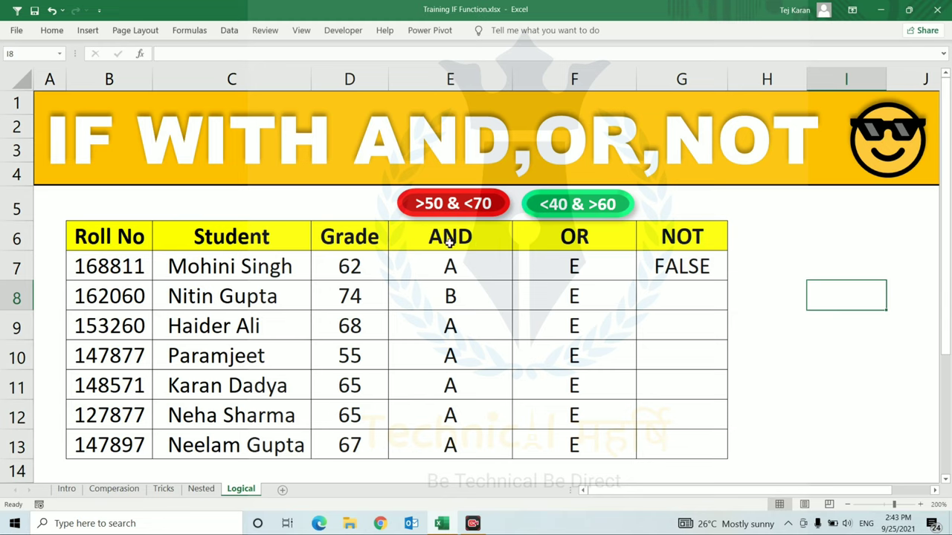
Clear the old column E results and enter =AND(D7>50,D7<70) in E7.
{"action": "left_click_drag", "start_coordinate": [450, 264], "coordinate": [450, 450]}
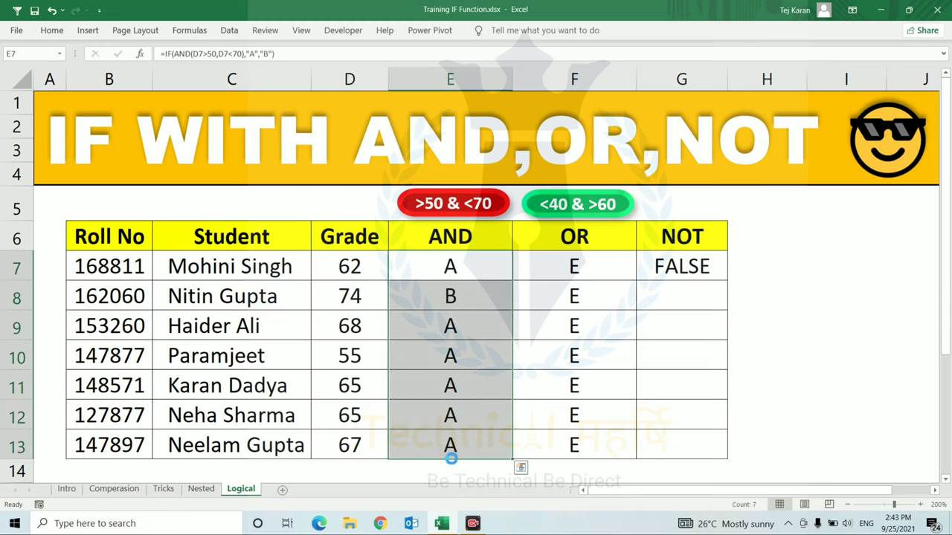
{"action": "key", "text": "Delete"}
{"action": "left_click", "coordinate": [445, 272]}
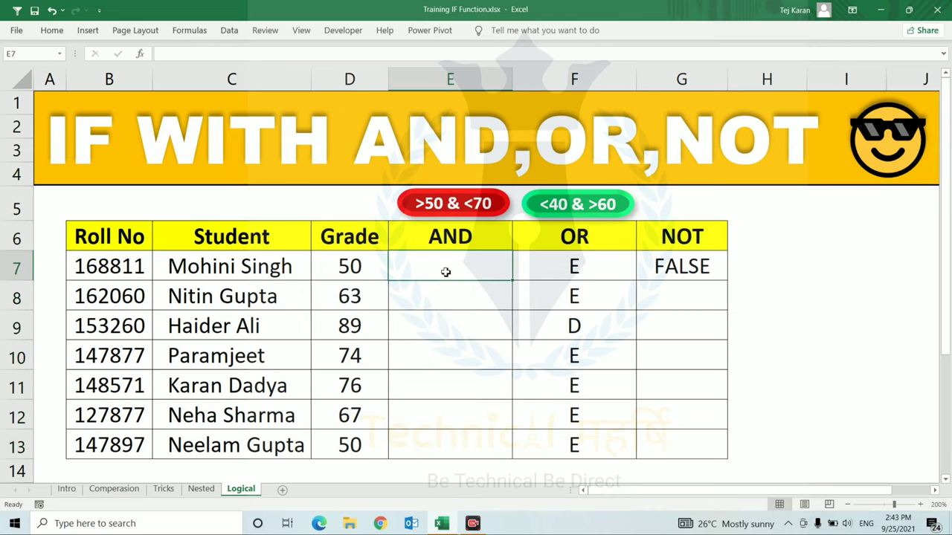
{"action": "type", "text": "="}
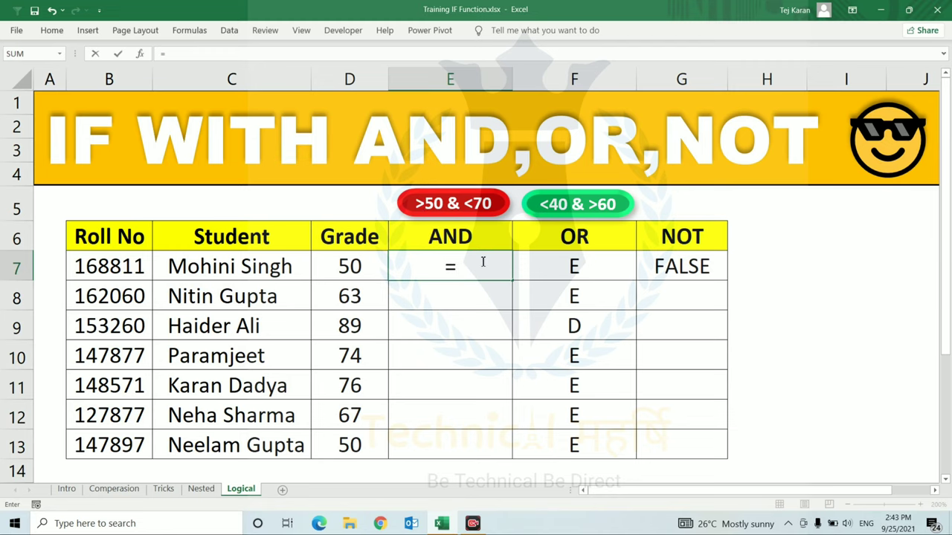
{"action": "type", "text": "and"}
{"action": "key", "text": "Tab"}
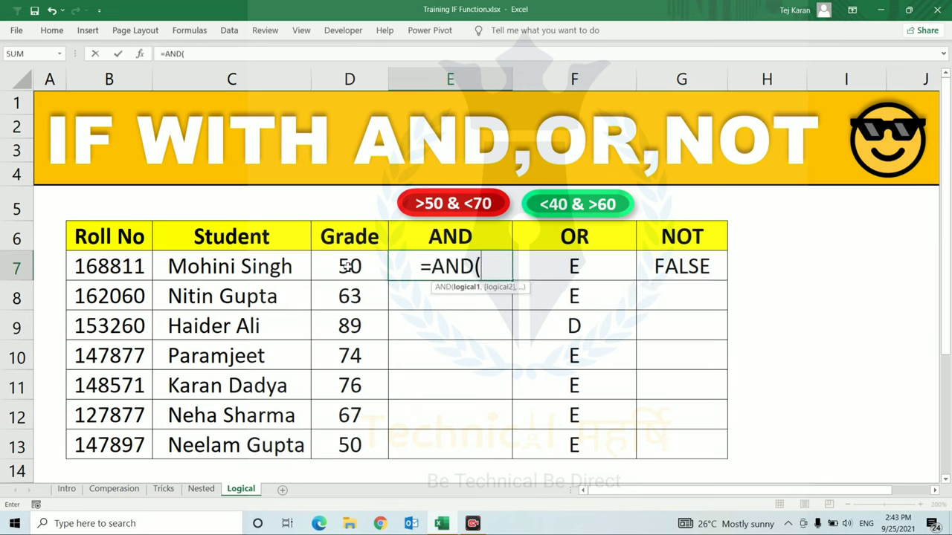
{"action": "left_click", "coordinate": [344, 265]}
{"action": "type", "text": ">"}
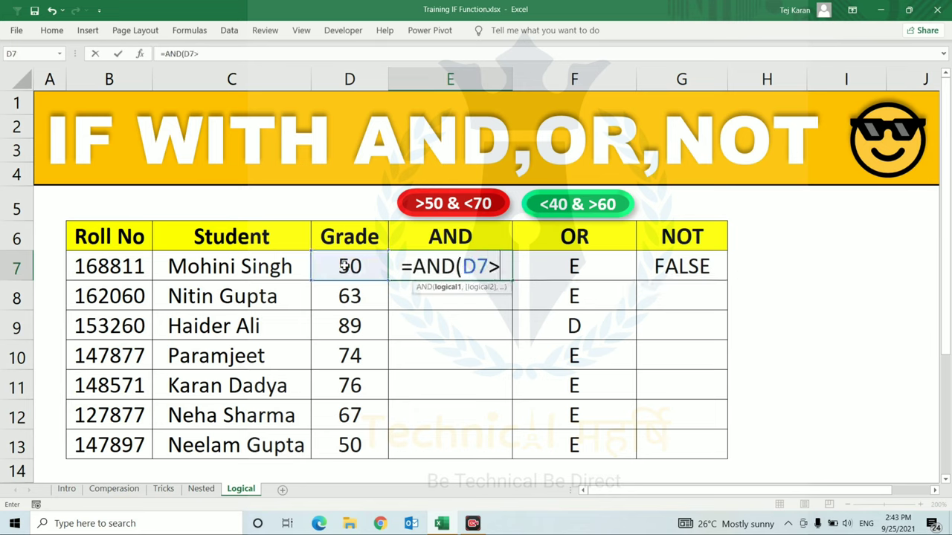
{"action": "type", "text": "50,"}
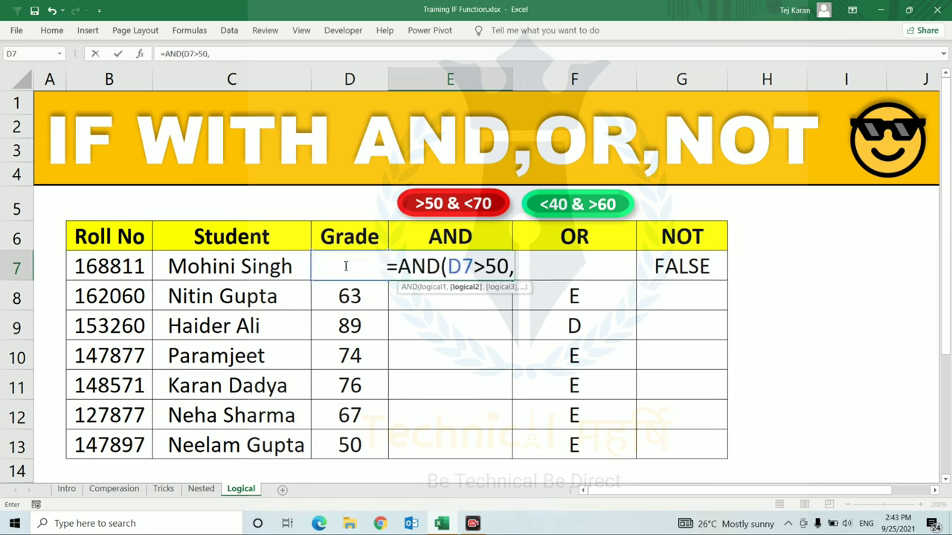
{"action": "type", "text": "D"}
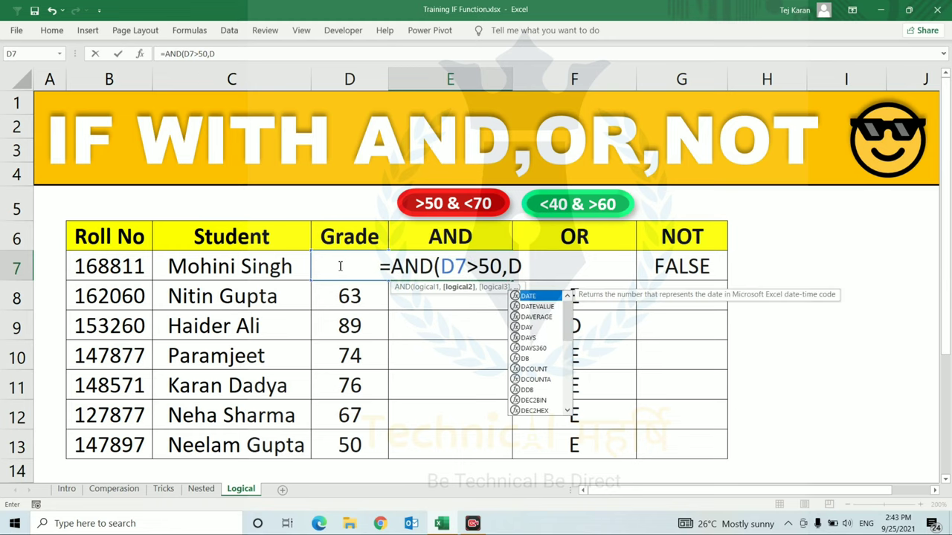
{"action": "type", "text": "7<70"}
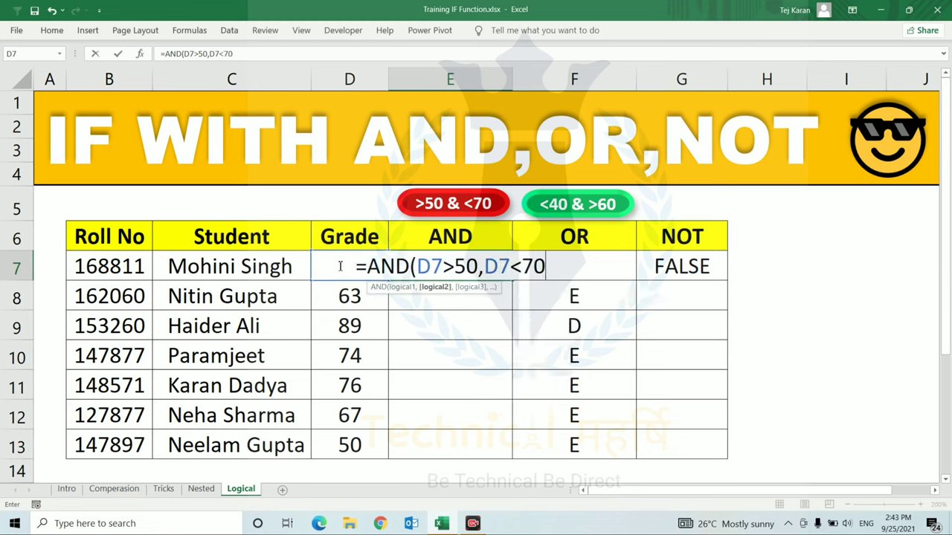
{"action": "type", "text": ")"}
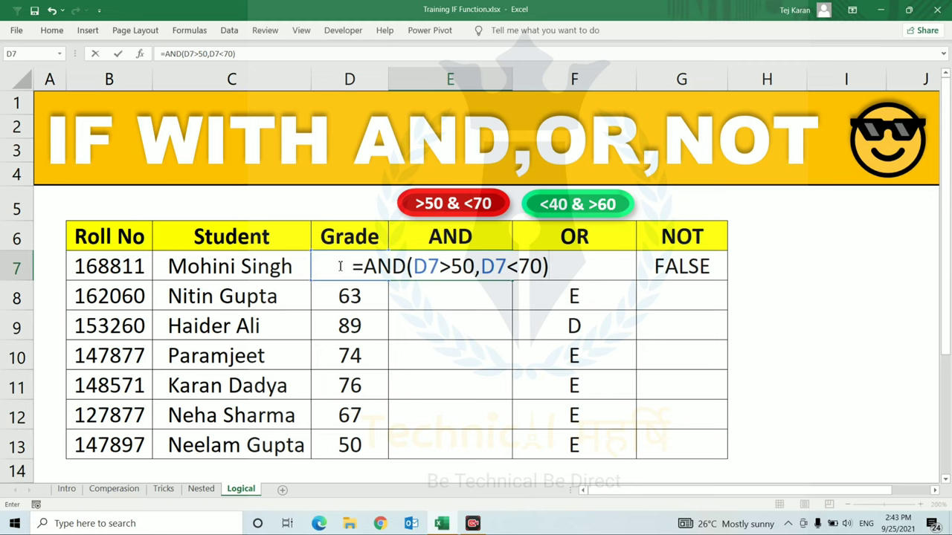
{"action": "key", "text": "Return"}
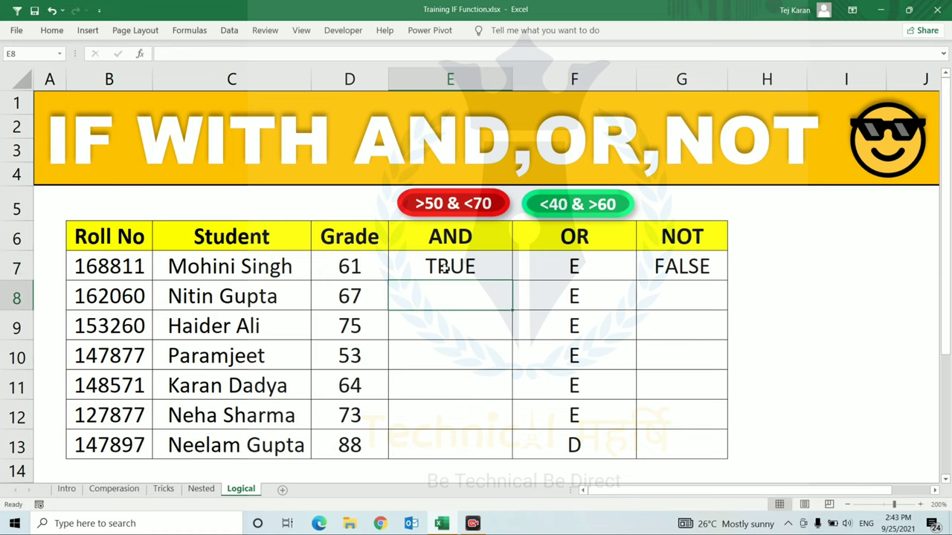
Fill the AND formula from E7 down the column.
{"action": "left_click", "coordinate": [457, 265]}
{"action": "mouse_move", "coordinate": [514, 280]}
{"action": "left_mouse_down"}
{"action": "mouse_move", "coordinate": [484, 415]}
{"action": "mouse_move", "coordinate": [514, 414]}
{"action": "left_mouse_up"}
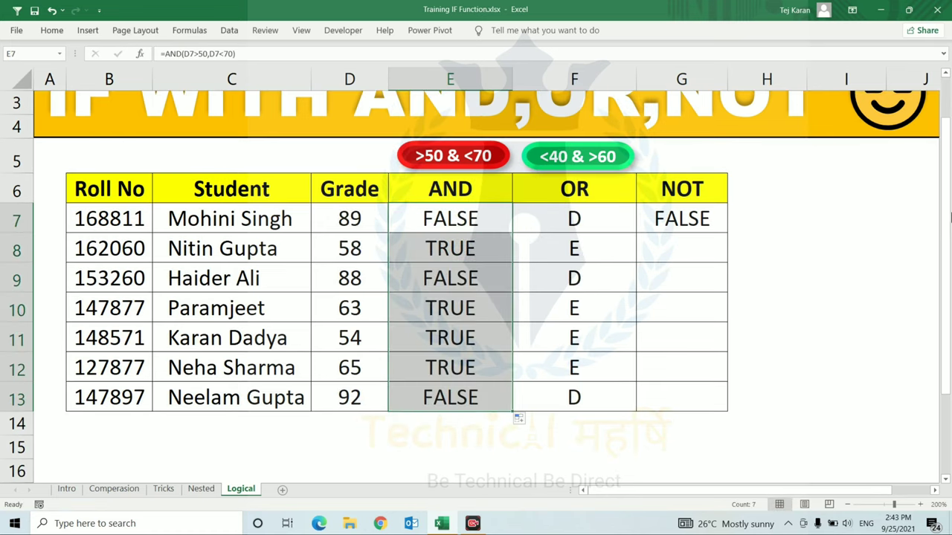
{"action": "scroll", "coordinate": [513, 414], "scroll_direction": "up", "scroll_amount": 1}
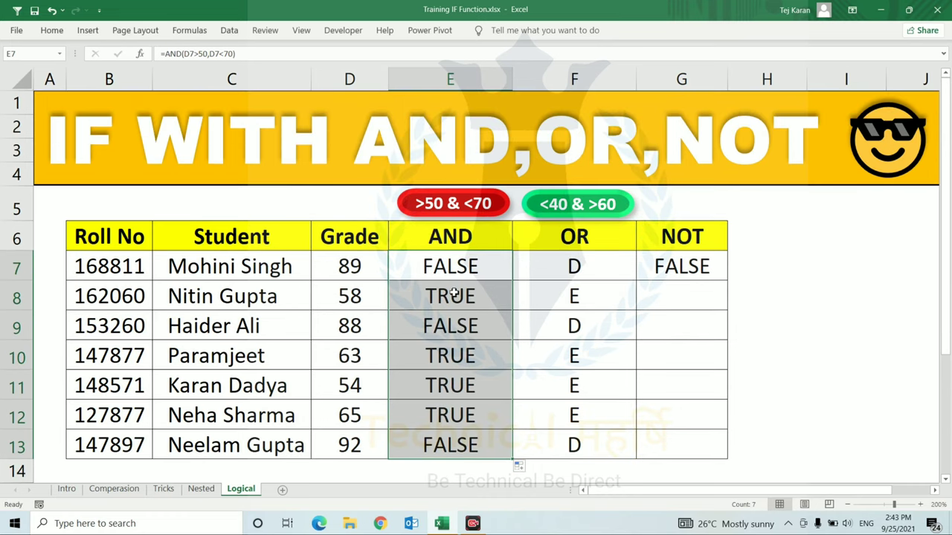
{"action": "left_click", "coordinate": [453, 294]}
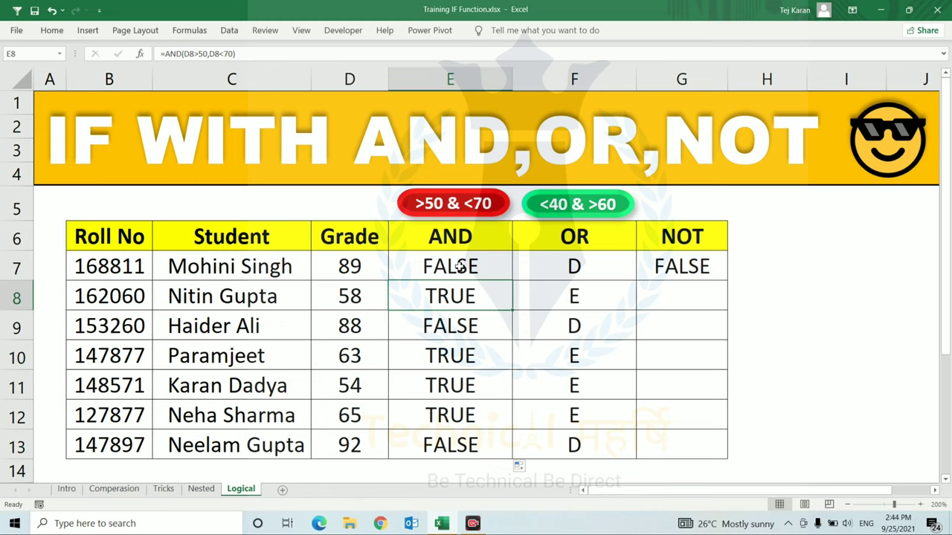
Wrap E7's test into =IF(AND(D7>50,D7<70),"A","B").
{"action": "left_click", "coordinate": [459, 267]}
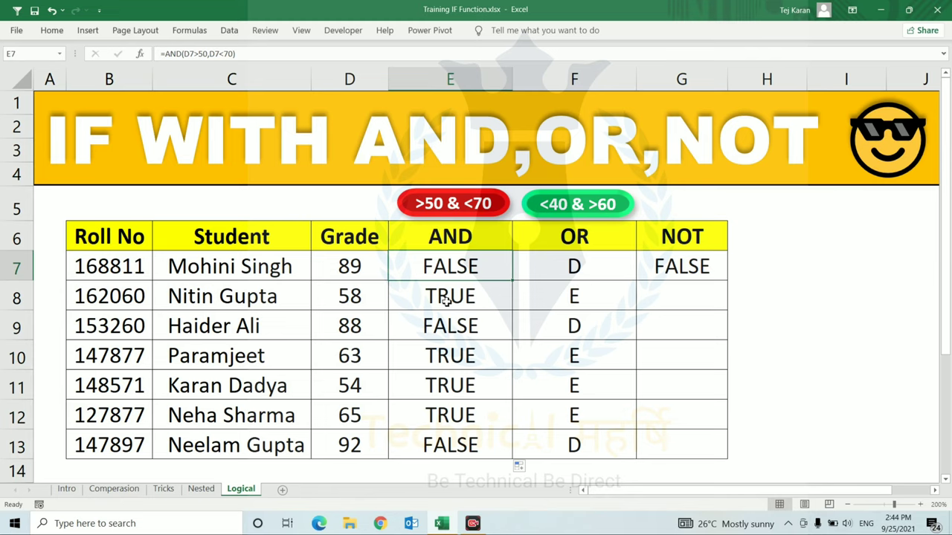
{"action": "key", "text": "F2"}
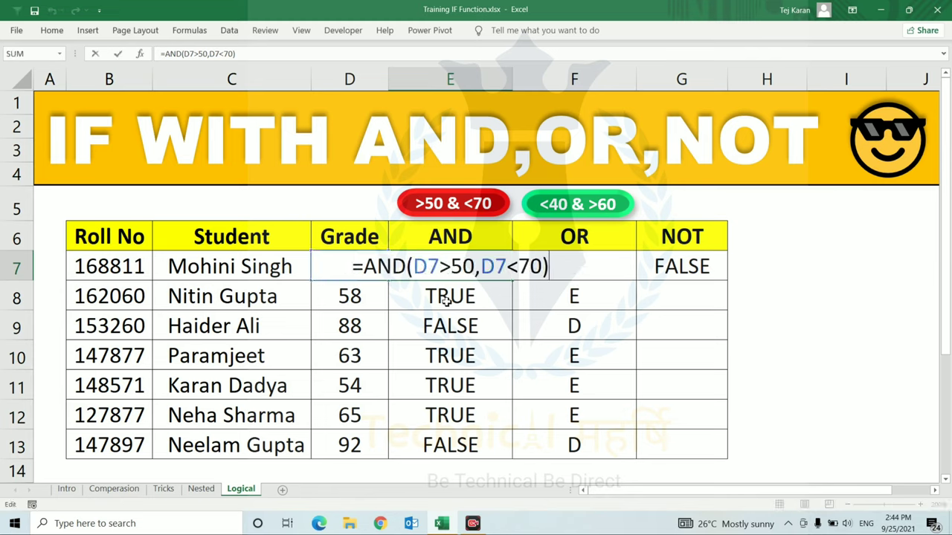
{"action": "left_click", "coordinate": [366, 266]}
{"action": "type", "text": "if("}
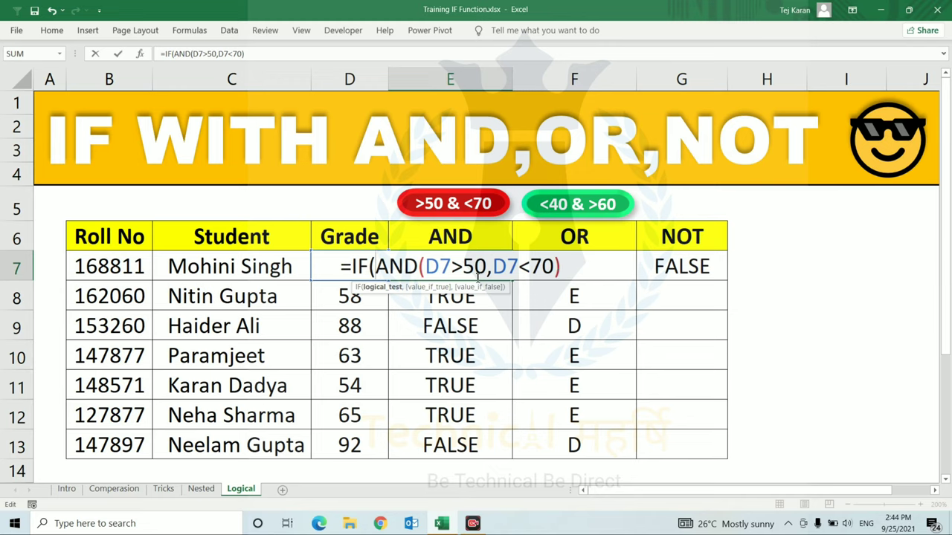
{"action": "left_click", "coordinate": [567, 268]}
{"action": "type", "text": ","}
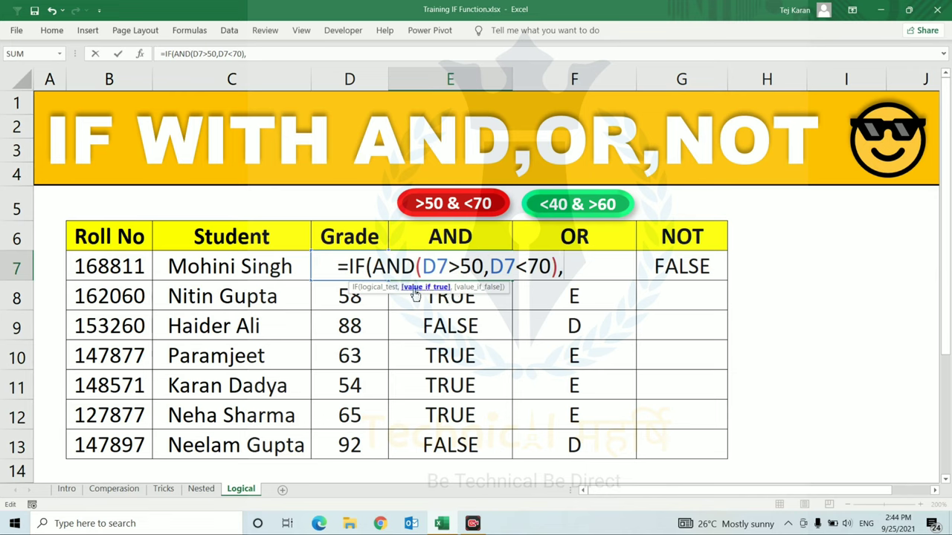
{"action": "type", "text": "\"A"}
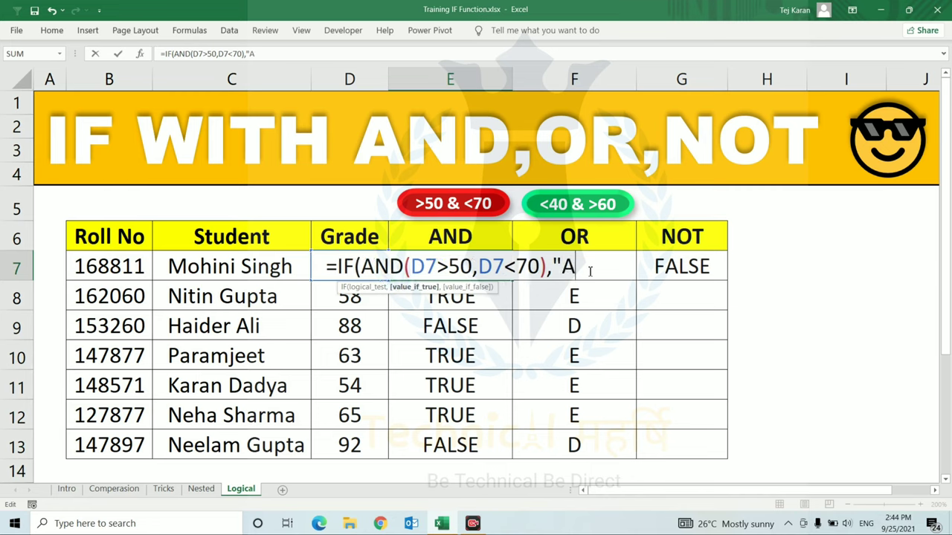
{"action": "type", "text": "\""}
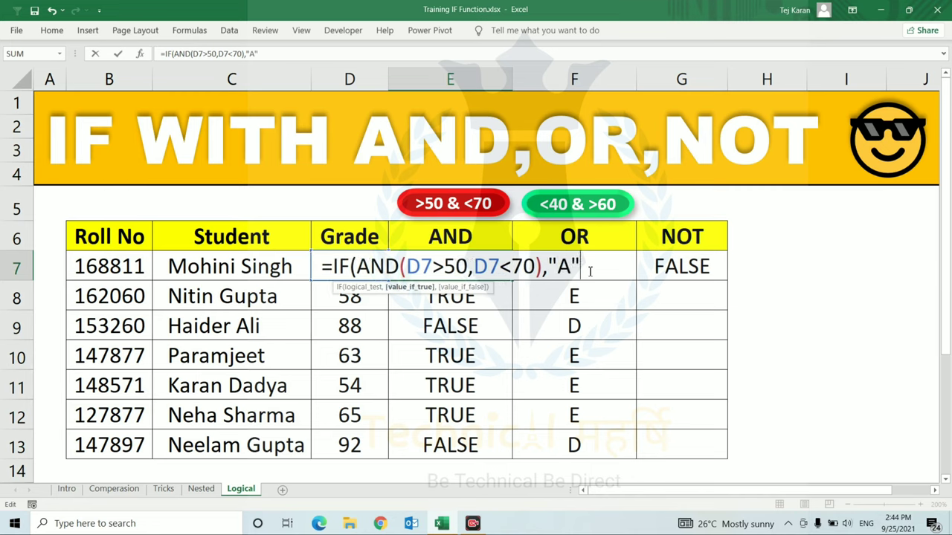
{"action": "type", "text": ","}
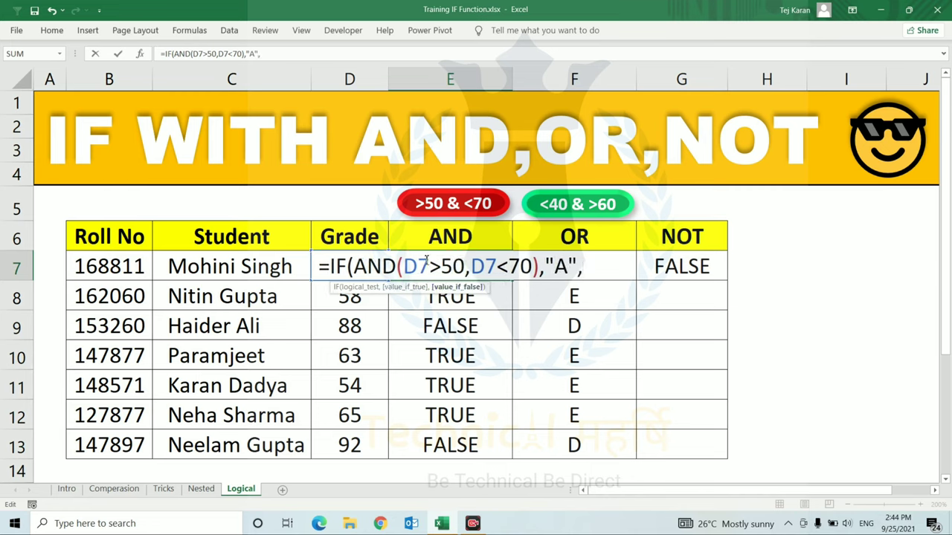
{"action": "type", "text": "\"B"}
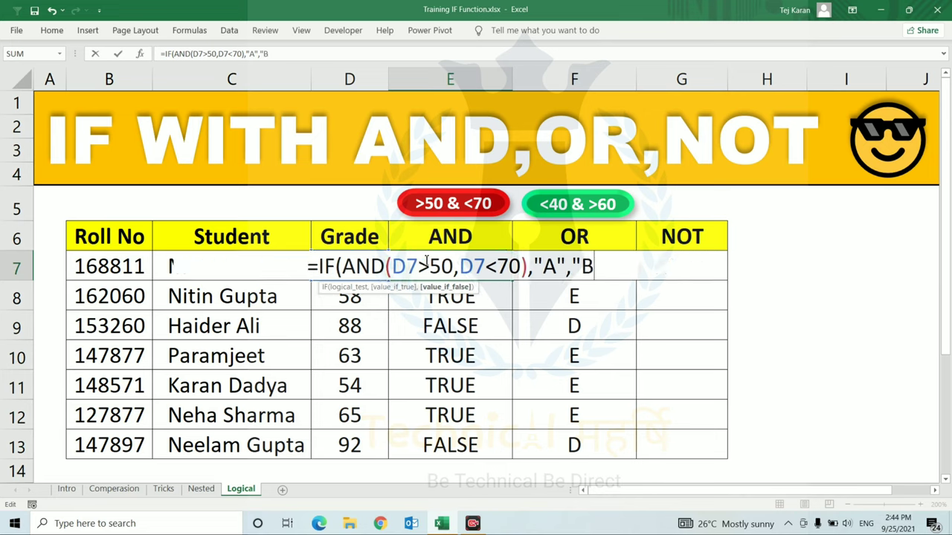
{"action": "type", "text": "\")"}
{"action": "key", "text": "Return"}
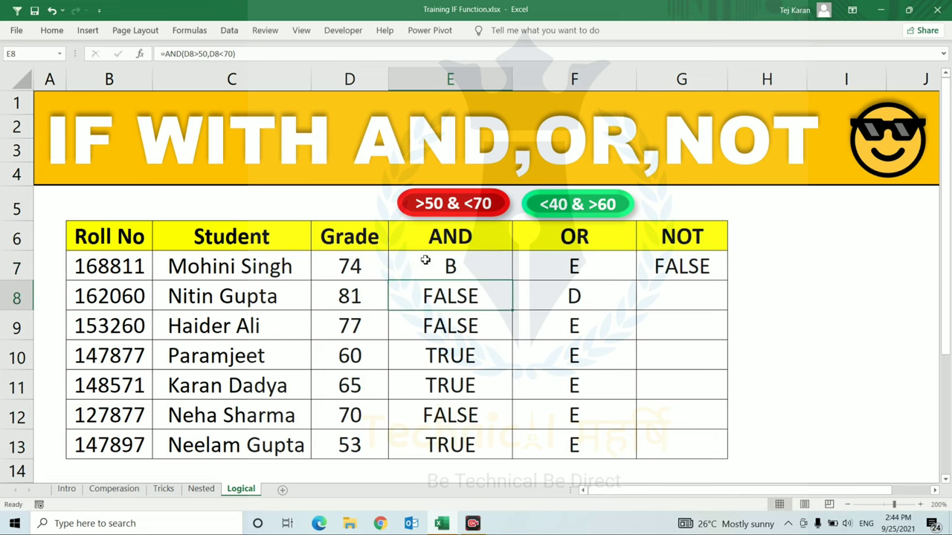
Fill the grade-letter formula down to E13, giving A for 59–69 and B for 79–89.
{"action": "left_click", "coordinate": [425, 260]}
{"action": "key", "text": "ctrl+shift+Down"}
{"action": "key", "text": "ctrl+d"}
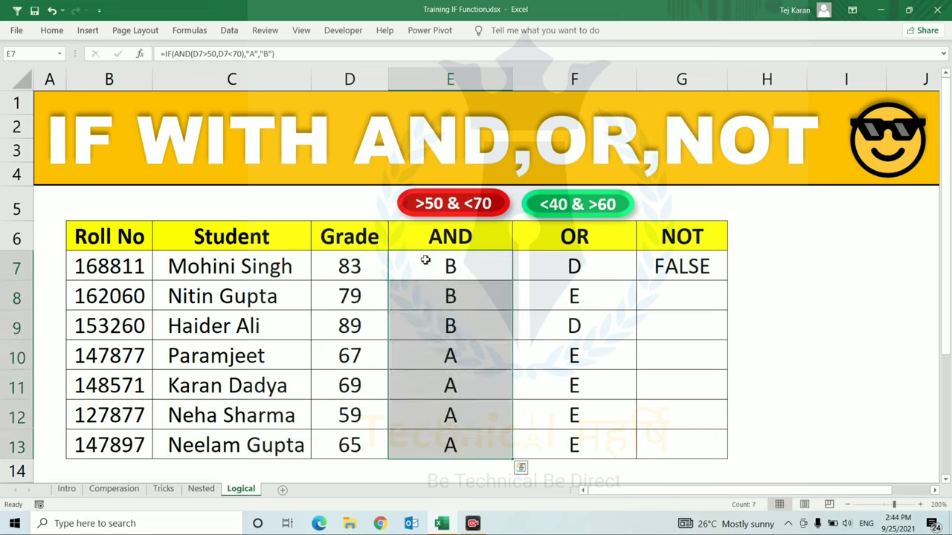
{"action": "key", "text": "Down"}
{"action": "key", "text": "Down"}
{"action": "key", "text": "Down"}
{"action": "key", "text": "Down"}
{"action": "key", "text": "Down"}
{"action": "key", "text": "Up"}
Delete the old OR results in F7:F13 and select F7.
{"action": "key", "text": "Up"}
{"action": "key", "text": "Up"}
{"action": "key", "text": "Up"}
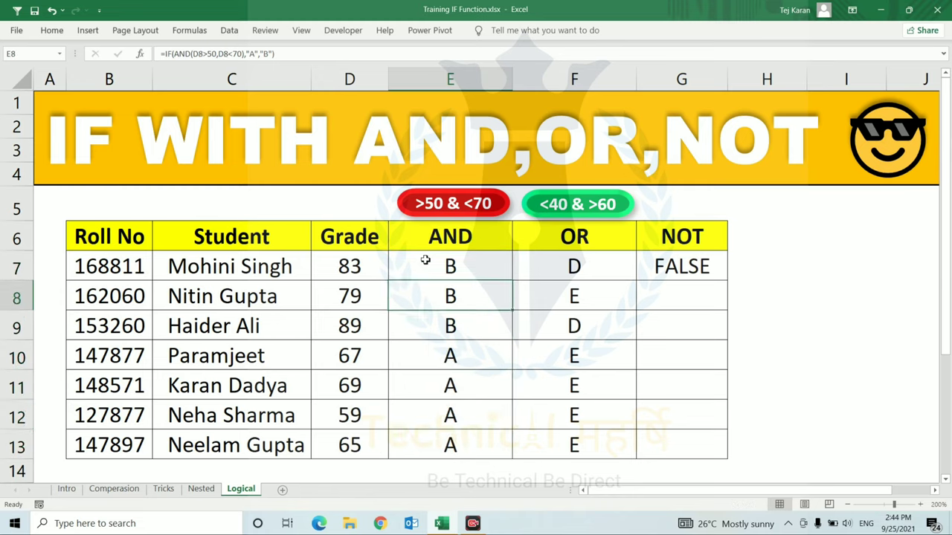
{"action": "key", "text": "Down"}
{"action": "key", "text": "Down"}
{"action": "key", "text": "Down"}
{"action": "key", "text": "Up"}
{"action": "key", "text": "Up"}
{"action": "key", "text": "Up"}
{"action": "key", "text": "Up"}
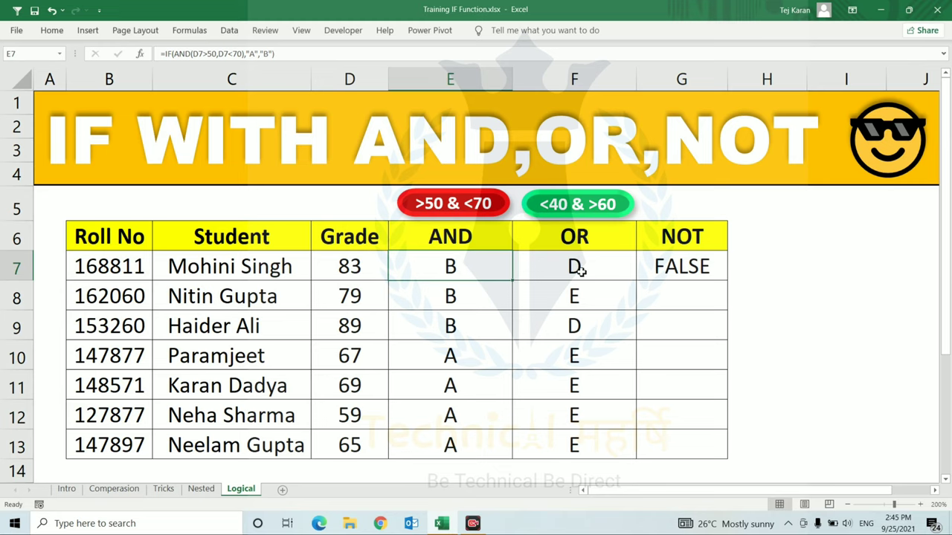
{"action": "left_click_drag", "start_coordinate": [579, 270], "coordinate": [579, 297]}
{"action": "left_click_drag", "start_coordinate": [575, 431], "coordinate": [573, 446]}
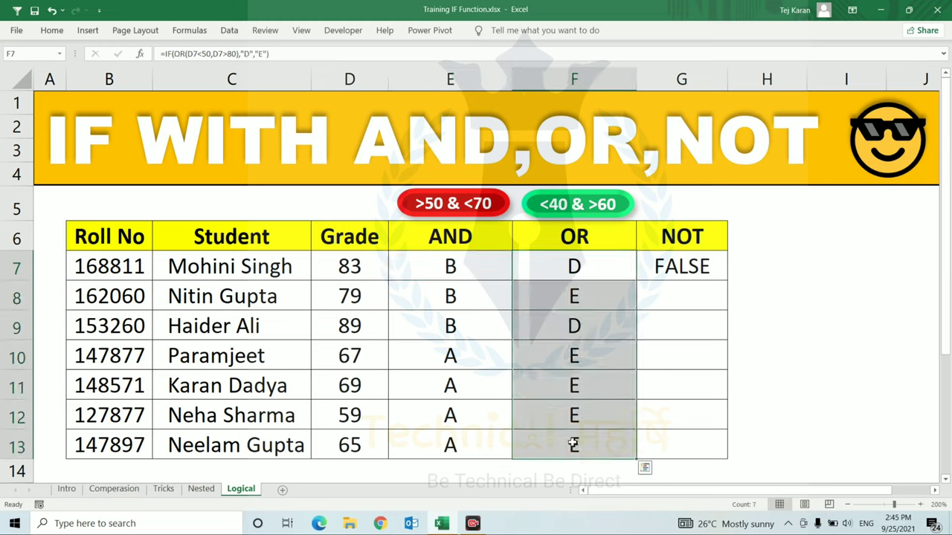
{"action": "key", "text": "Delete"}
{"action": "left_click", "coordinate": [567, 279]}
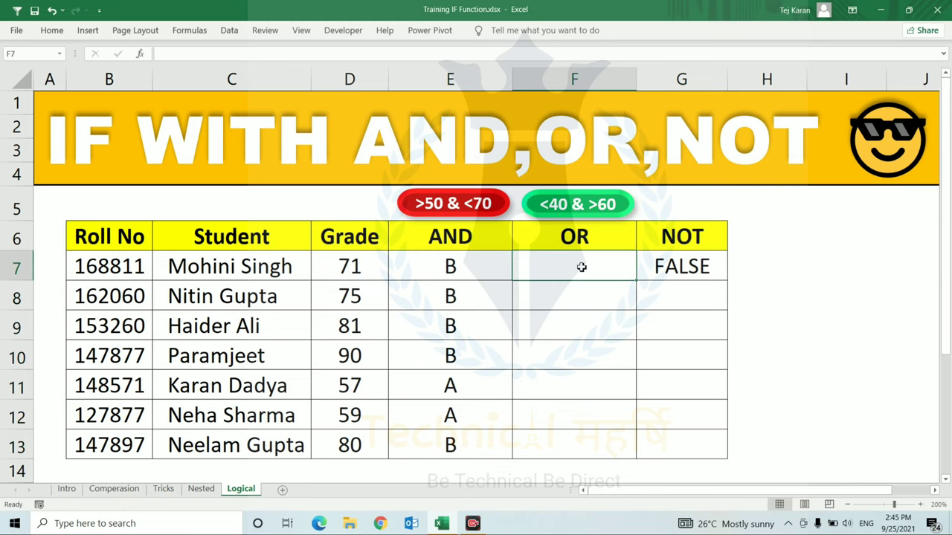
Enter =OR(D7<40,D7>60) in F7.
{"action": "type", "text": "=or"}
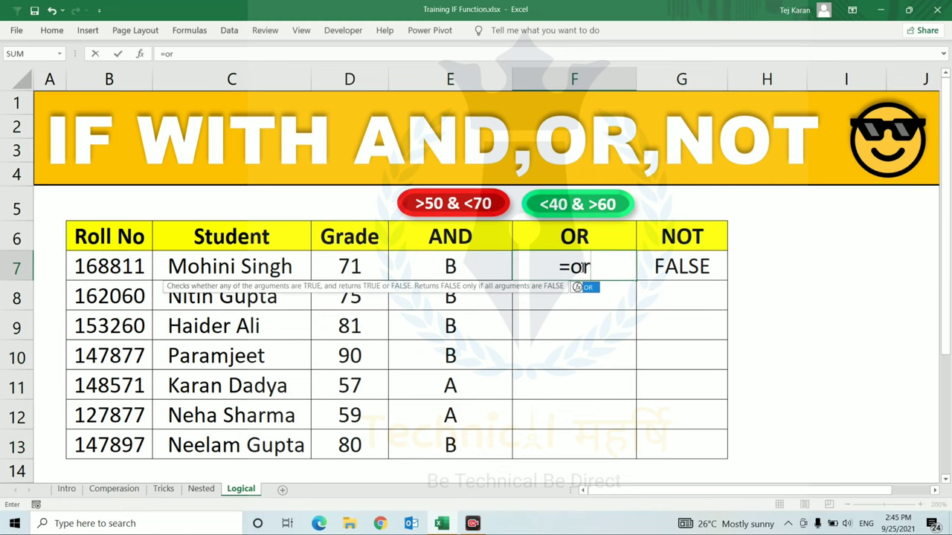
{"action": "key", "text": "Tab"}
{"action": "key", "text": "Left"}
{"action": "key", "text": "Left"}
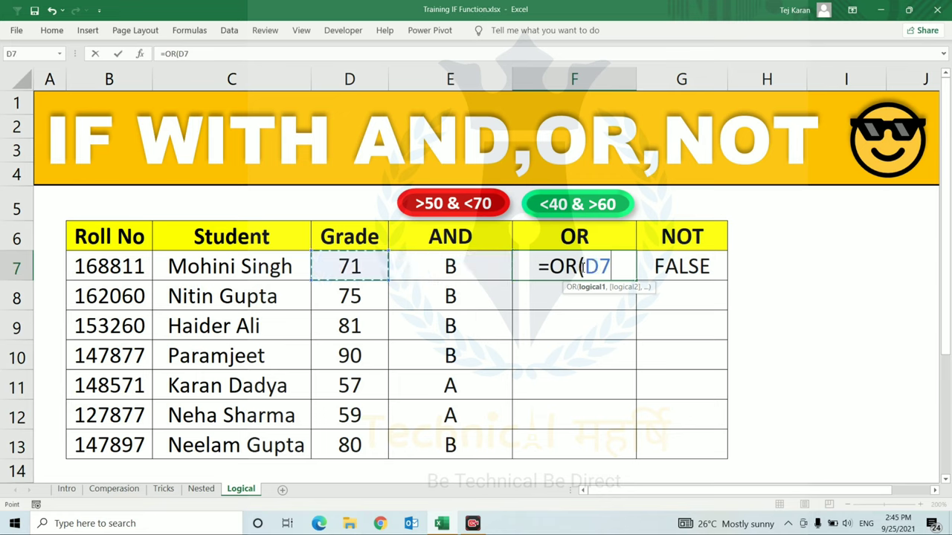
{"action": "type", "text": "<40,"}
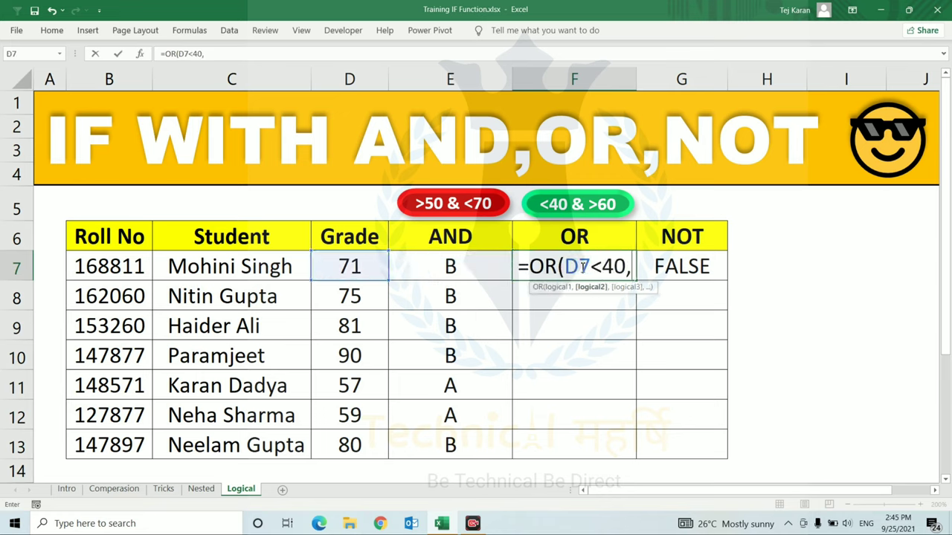
{"action": "type", "text": "D7>"}
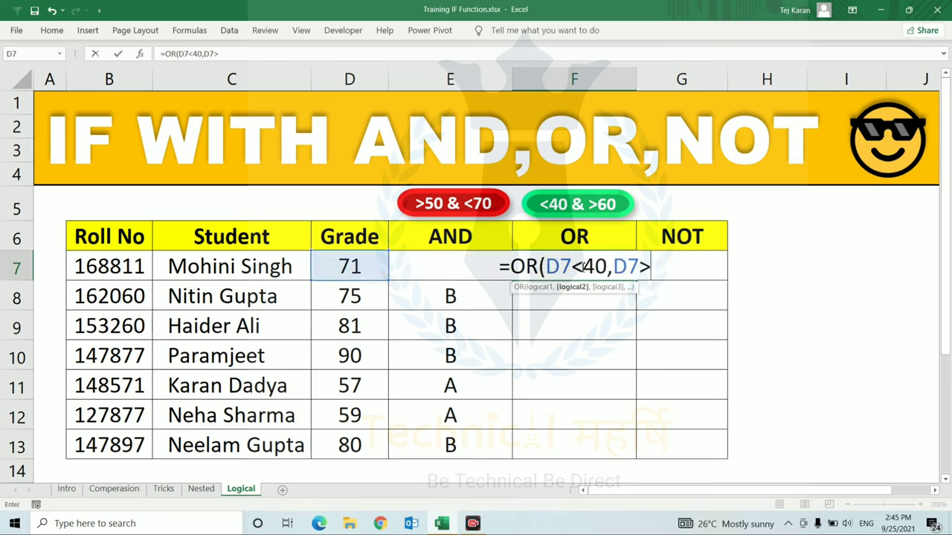
{"action": "type", "text": "60)"}
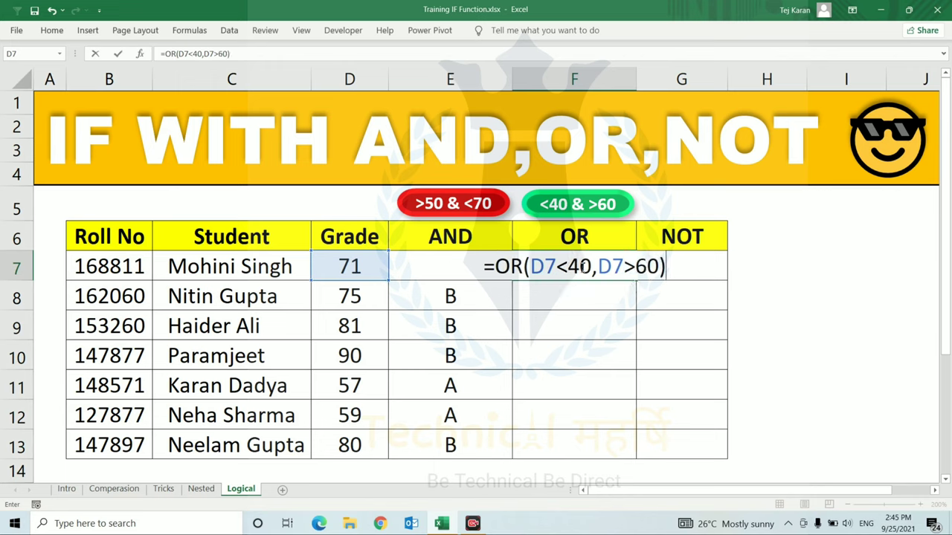
{"action": "key", "text": "Return"}
Fill the OR formula down to F13 and review the TRUE/FALSE results.
{"action": "left_click", "coordinate": [579, 269]}
{"action": "key", "text": "shift+Down"}
{"action": "key", "text": "shift+Down"}
{"action": "key", "text": "shift+Down"}
{"action": "key", "text": "shift+Down"}
{"action": "key", "text": "shift+Down"}
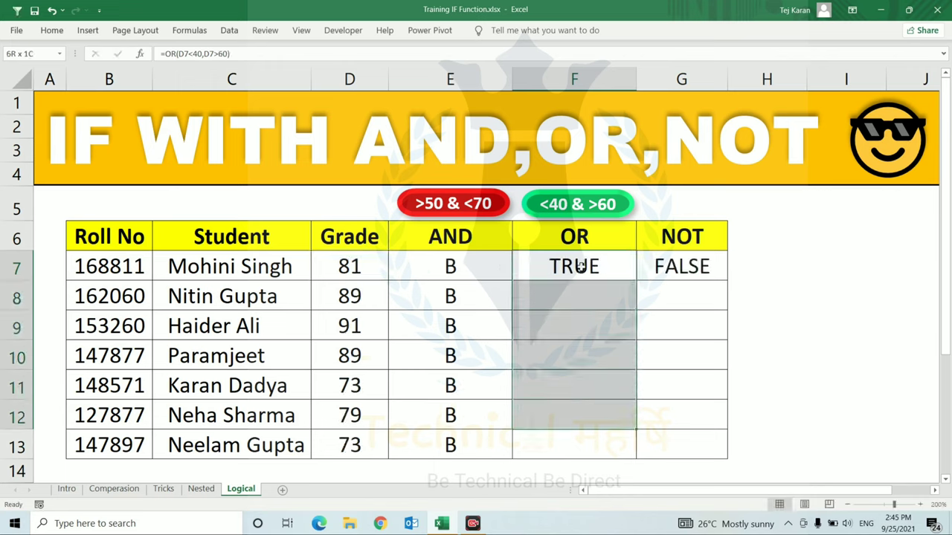
{"action": "key", "text": "shift+Down"}
{"action": "key", "text": "ctrl+d"}
{"action": "key", "text": "Down"}
{"action": "key", "text": "Down"}
{"action": "key", "text": "Down"}
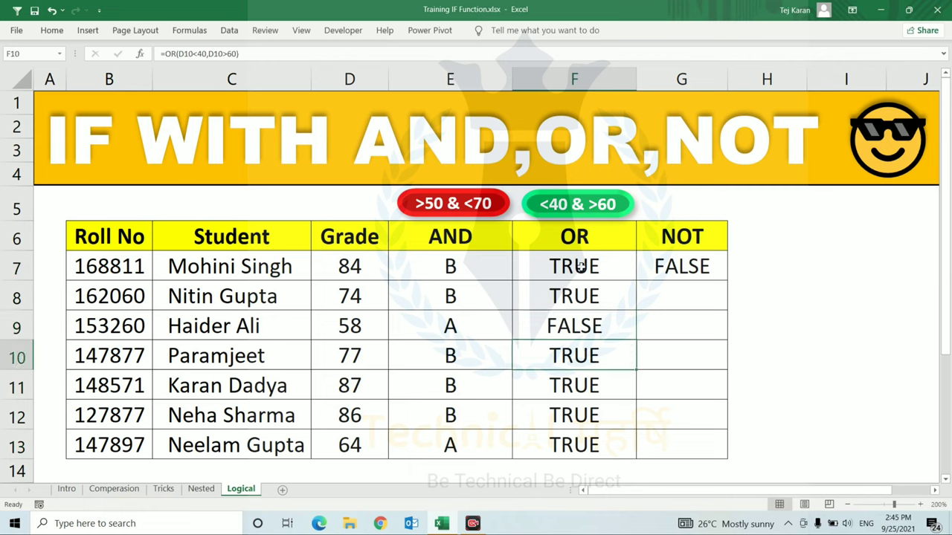
{"action": "key", "text": "Down"}
{"action": "key", "text": "Down"}
{"action": "key", "text": "Up"}
{"action": "key", "text": "ctrl+Up"}
{"action": "key", "text": "Down"}
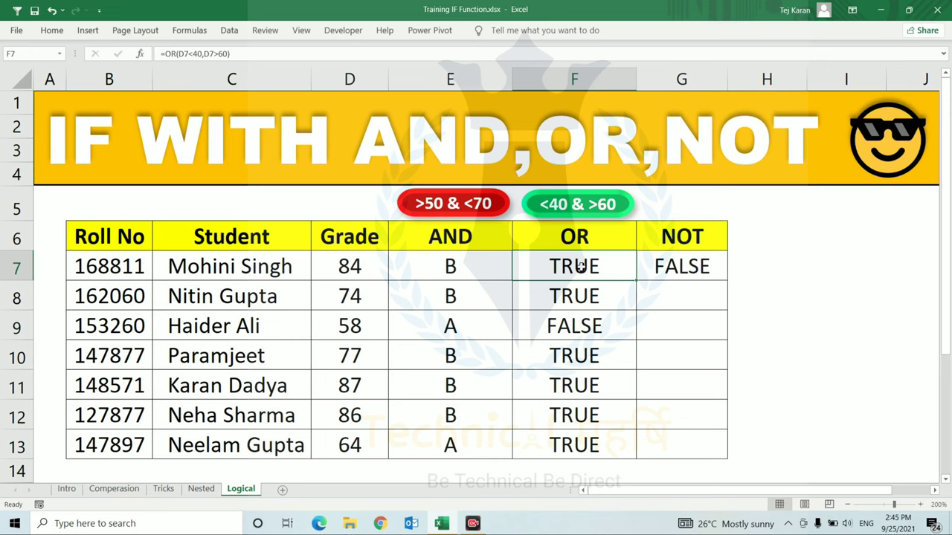
Wrap F7's OR test in IF to give =IF(OR(D7<40,D7>60),"C","E").
{"action": "double_click", "coordinate": [582, 267]}
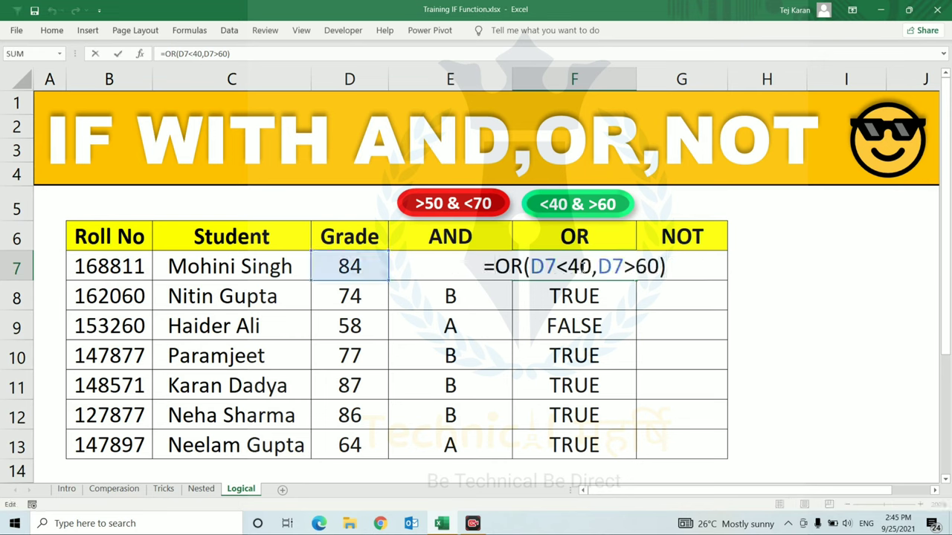
{"action": "type", "text": "if"}
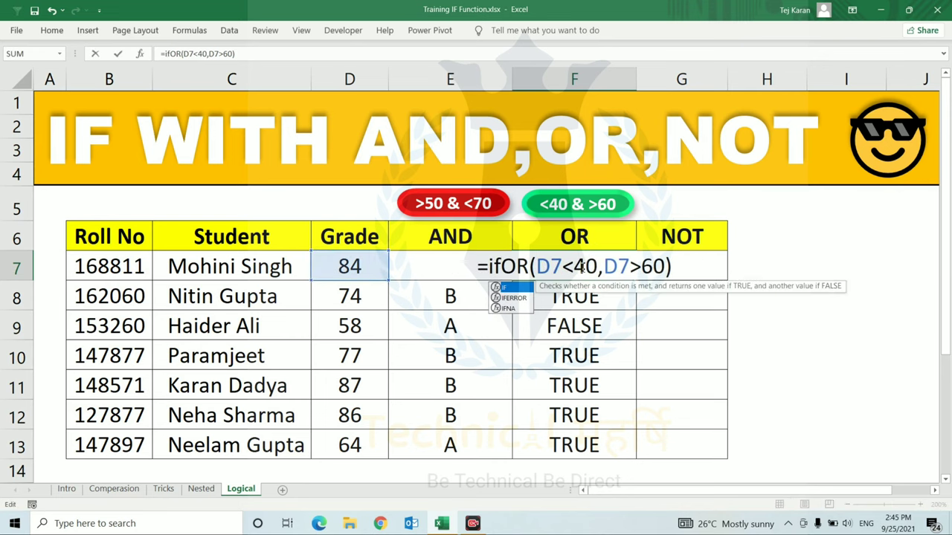
{"action": "key", "text": "Tab"}
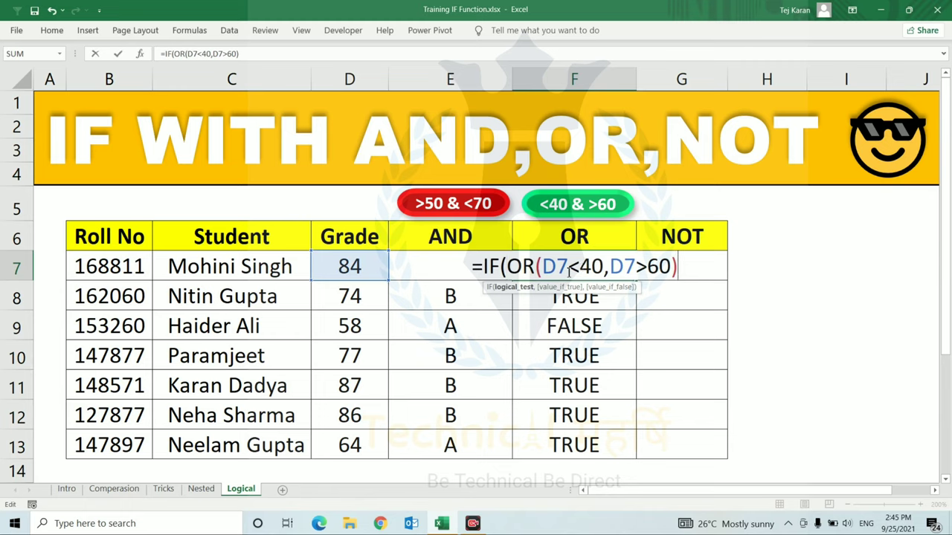
{"action": "key", "text": "End"}
{"action": "type", "text": ","}
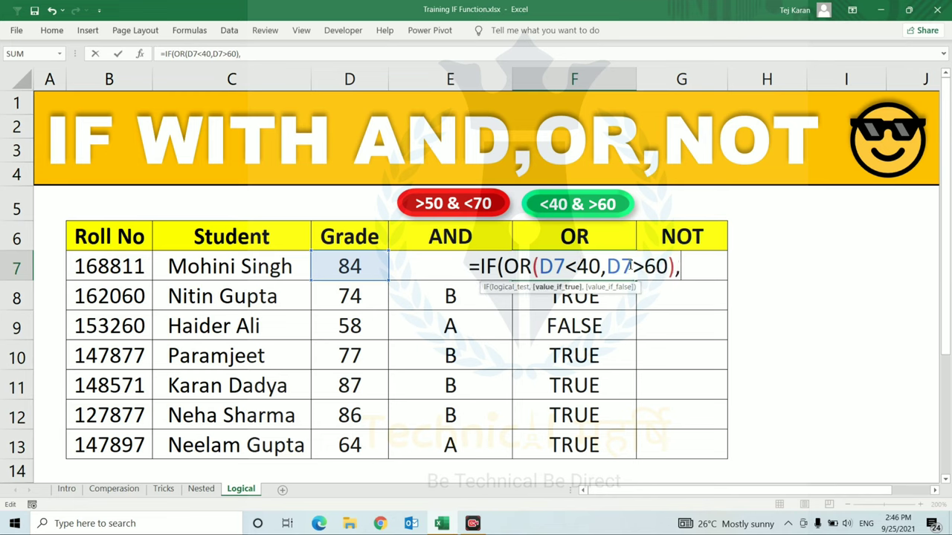
{"action": "type", "text": "\""}
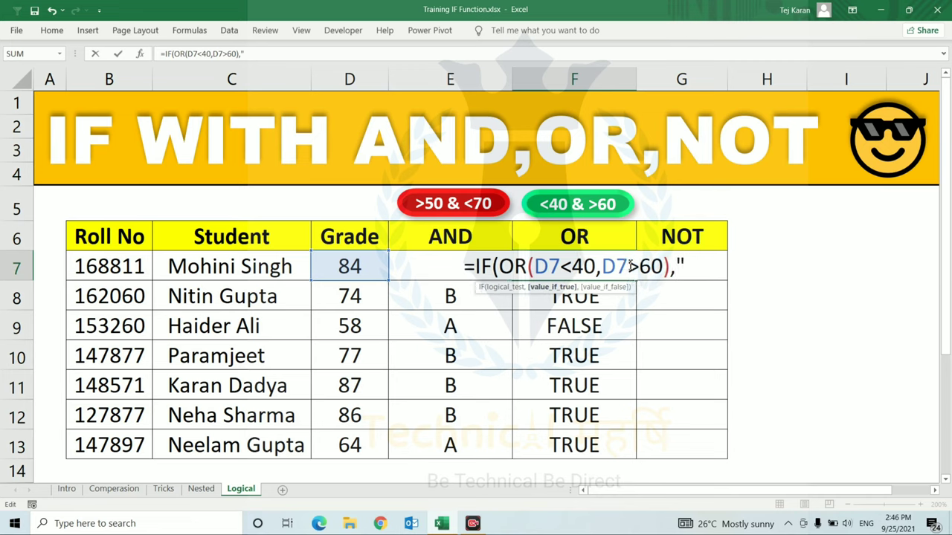
{"action": "type", "text": "C\""}
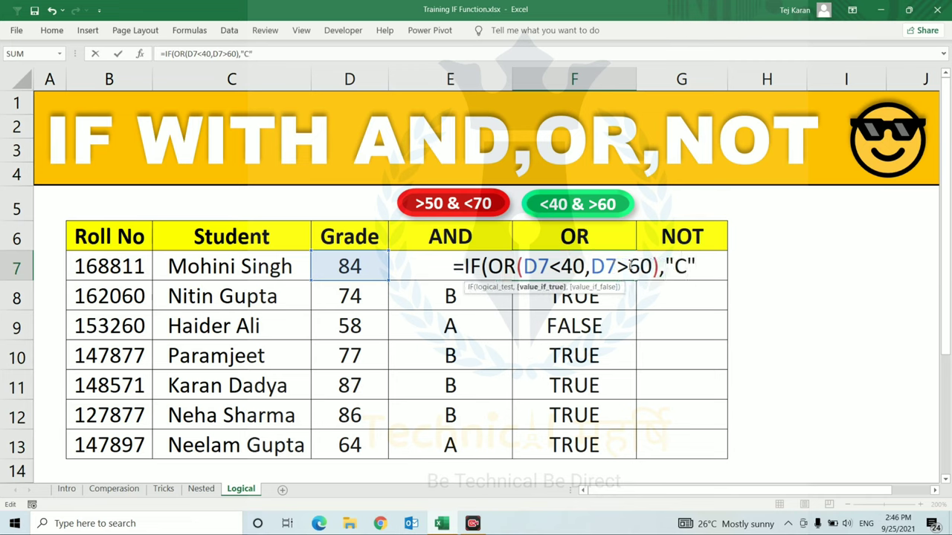
{"action": "type", "text": ","}
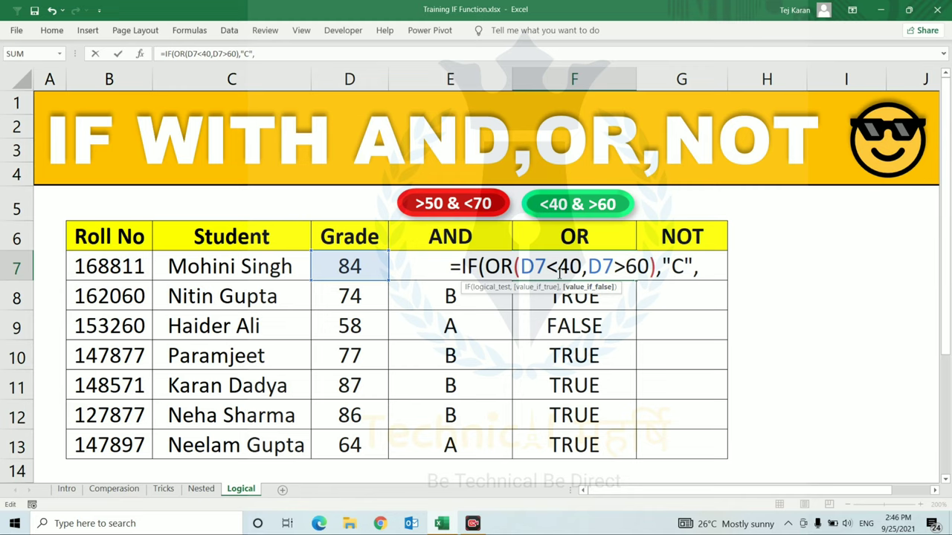
{"action": "type", "text": "\"E"}
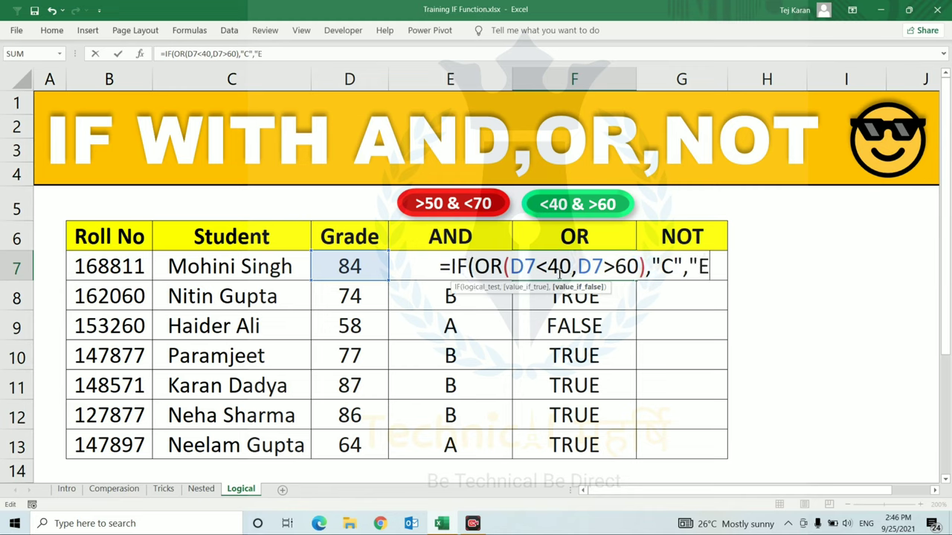
{"action": "type", "text": "\")"}
{"action": "key", "text": "Return"}
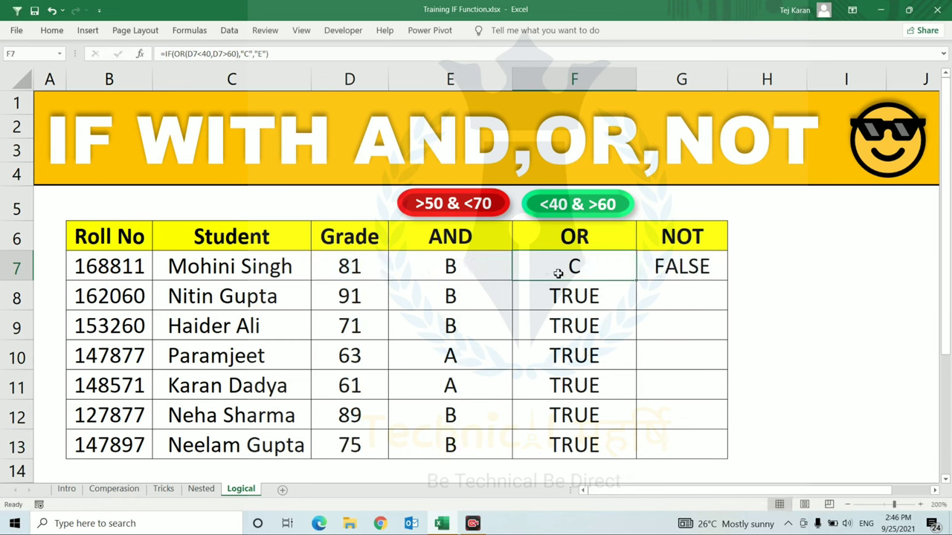
Fill the C/E formula down from F7 through F13 with Ctrl+D.
{"action": "key", "text": "ctrl+shift+Down"}
{"action": "key", "text": "ctrl+d"}
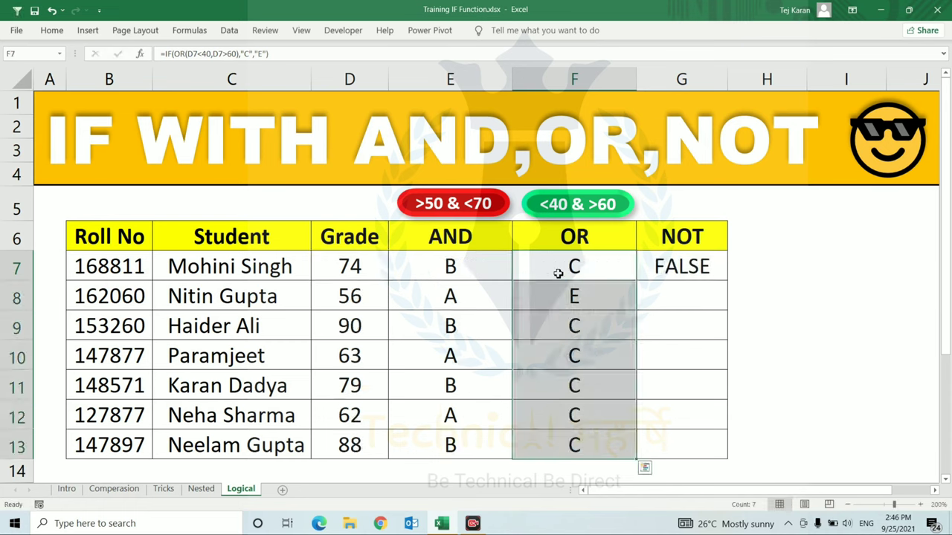
{"action": "key", "text": "Down"}
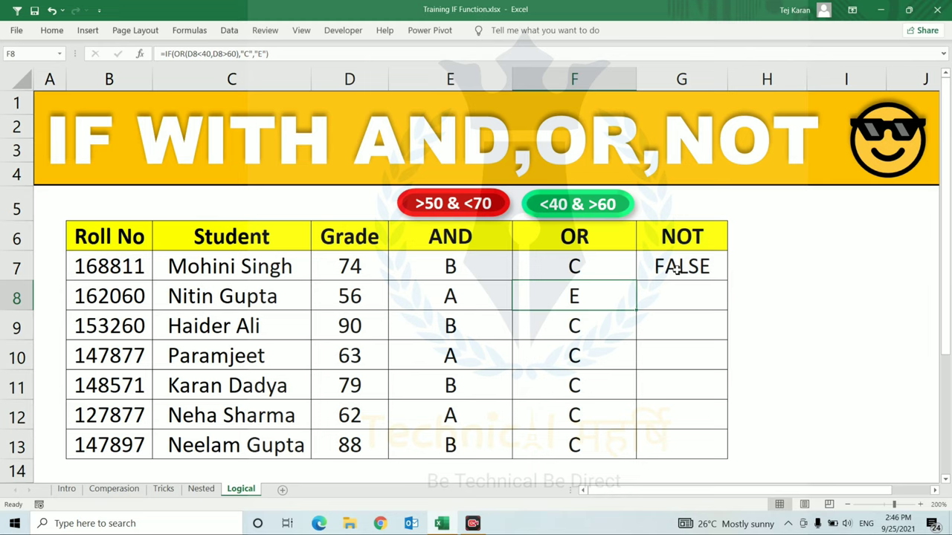
Replace G7's old FALSE value with =ISBLANK(H6), which returns TRUE.
{"action": "left_click", "coordinate": [677, 269]}
{"action": "key", "text": "Delete"}
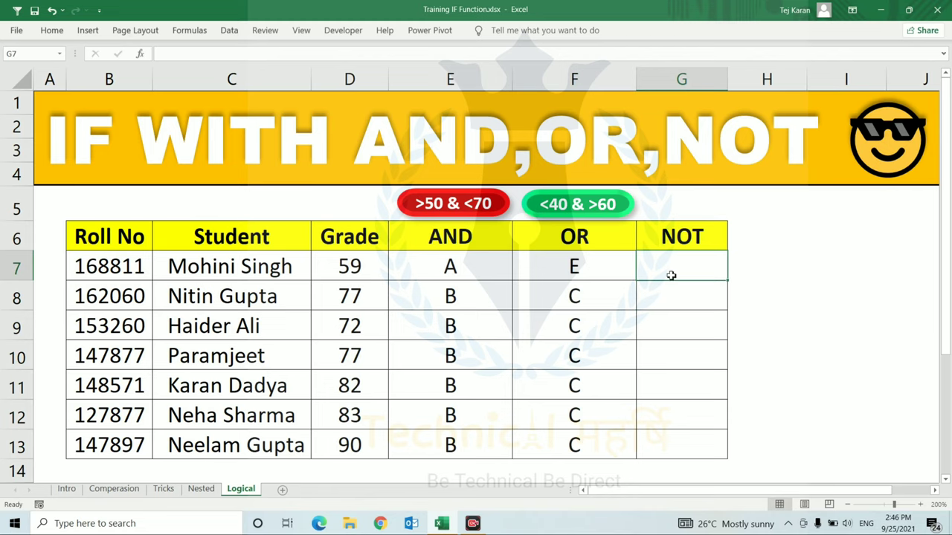
{"action": "type", "text": "="}
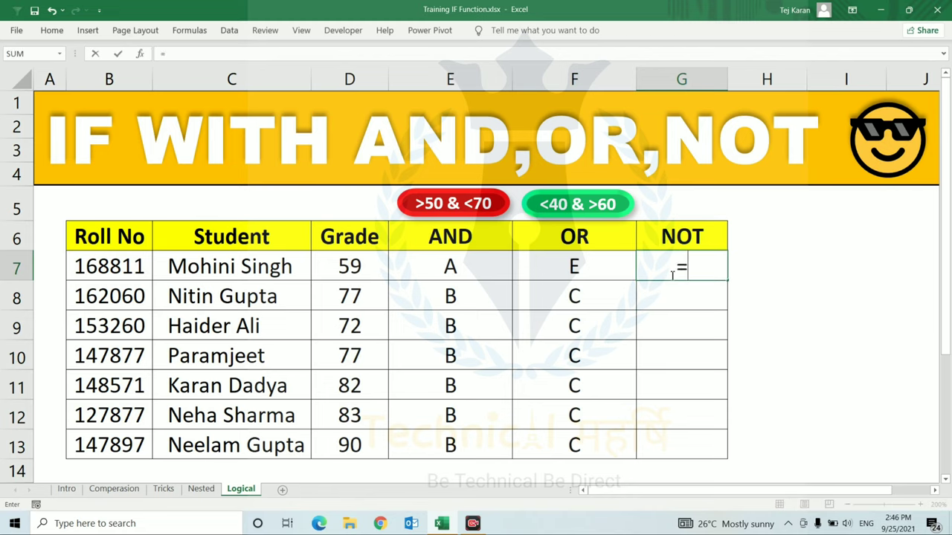
{"action": "type", "text": "is"}
{"action": "key", "text": "Tab"}
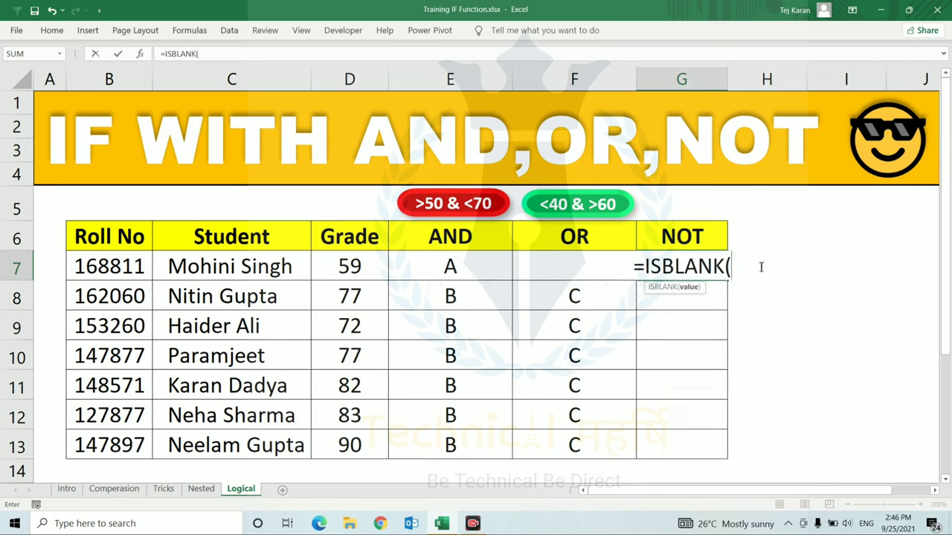
{"action": "left_click", "coordinate": [746, 225]}
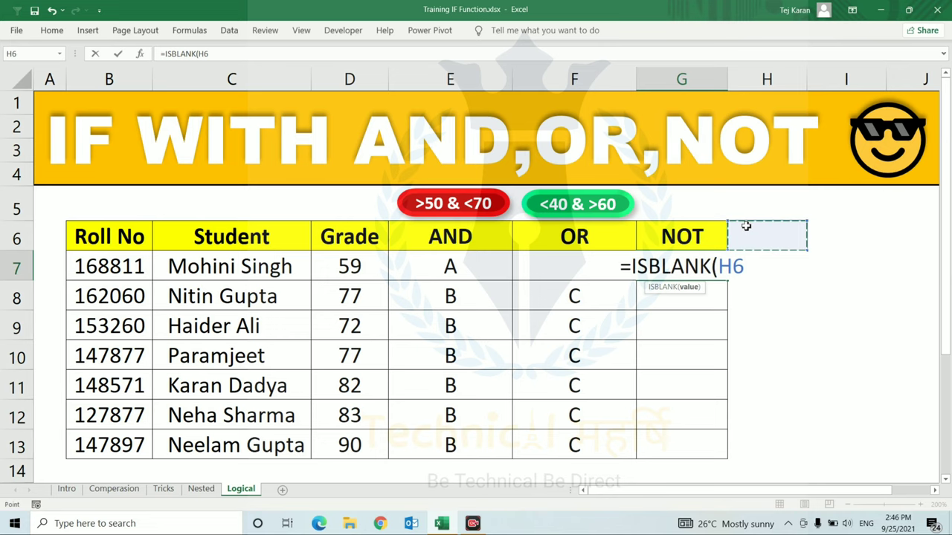
{"action": "type", "text": ")"}
{"action": "key", "text": "Return"}
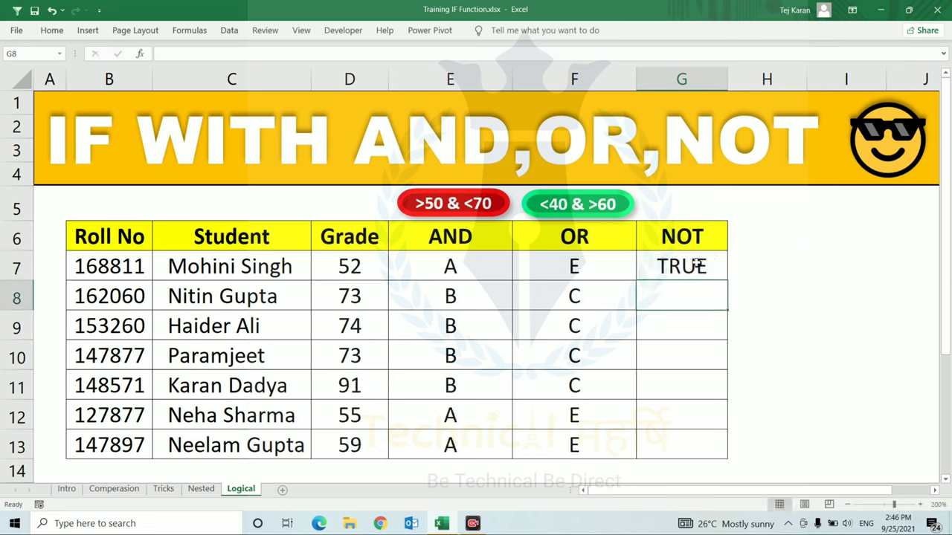
{"action": "left_click", "coordinate": [697, 265]}
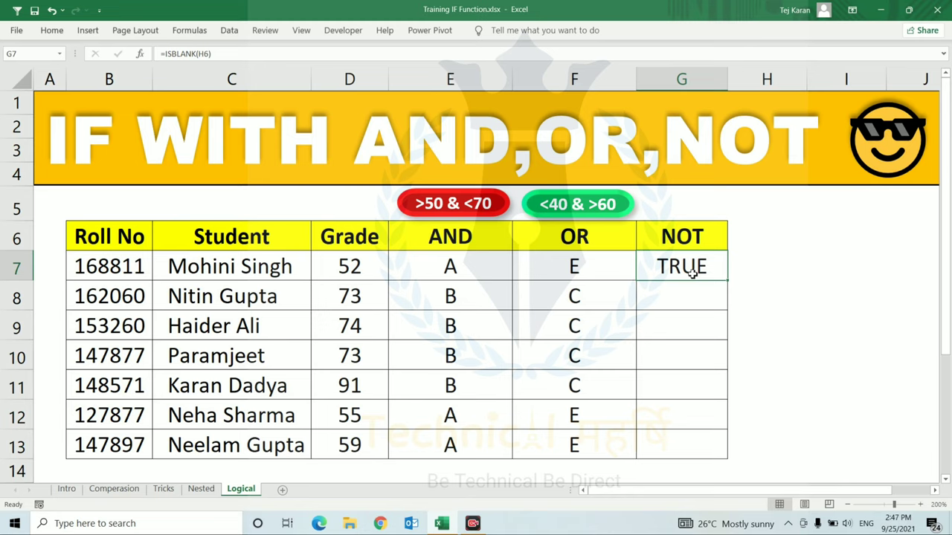
Change G7's formula to =NOT(ISBLANK(H6)).
{"action": "key", "text": "F2"}
{"action": "key", "text": "Home"}
{"action": "key", "text": "Right"}
{"action": "type", "text": "n"}
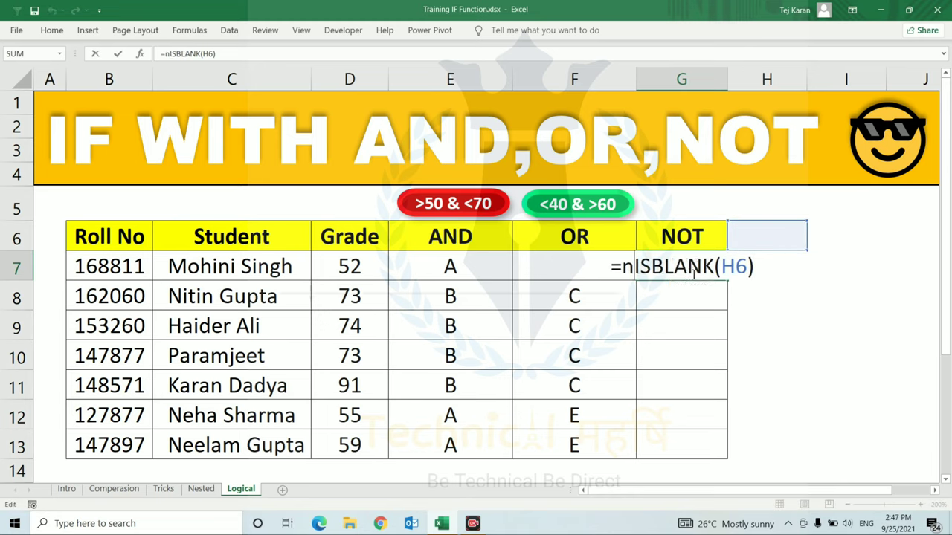
{"action": "type", "text": "ot"}
{"action": "key", "text": "Tab"}
{"action": "key", "text": "End"}
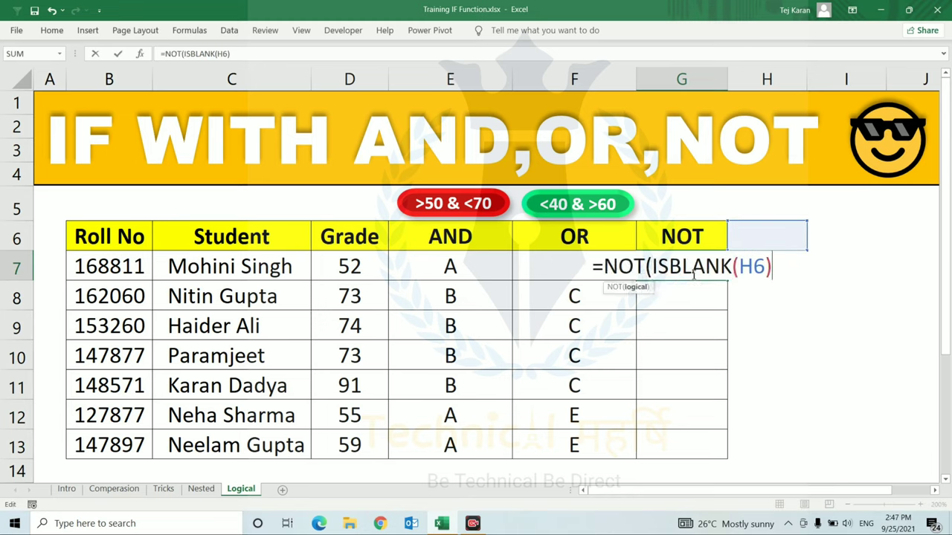
{"action": "type", "text": ")"}
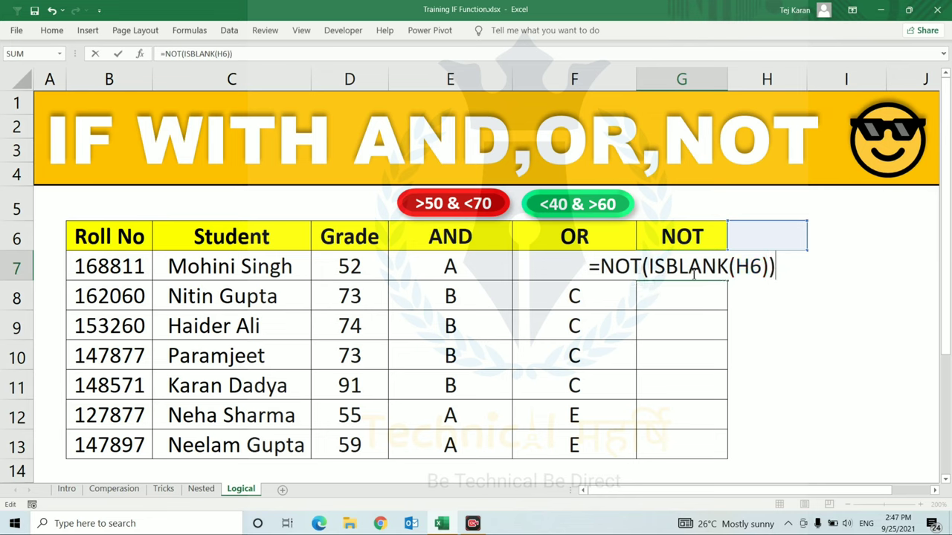
{"action": "key", "text": "Return"}
Enter 1 in H6 so G7's NOT(ISBLANK) check returns TRUE.
{"action": "left_click", "coordinate": [691, 273]}
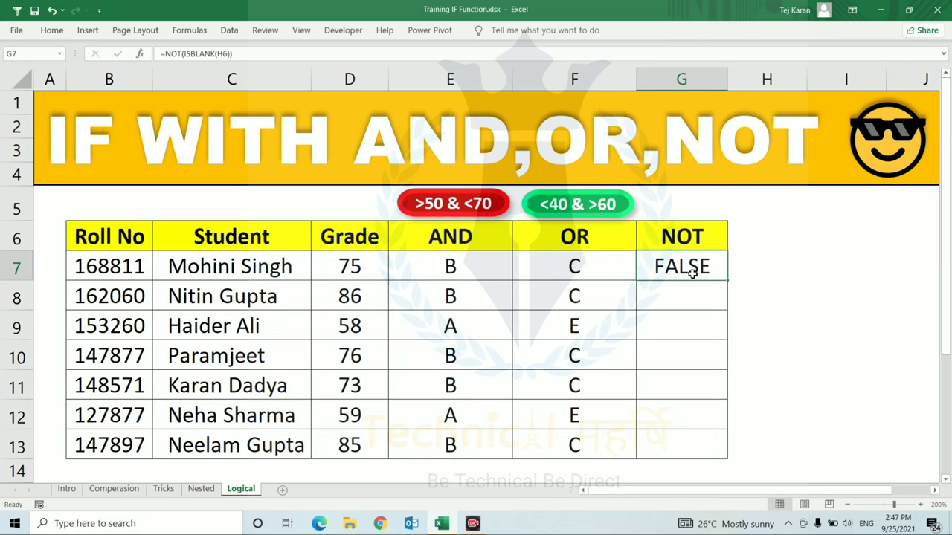
{"action": "key", "text": "Up"}
{"action": "key", "text": "Right"}
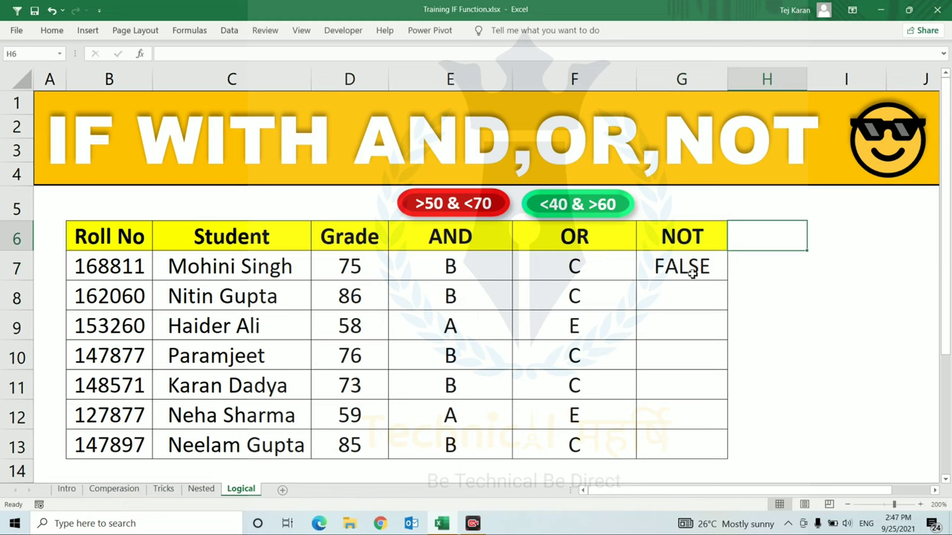
{"action": "type", "text": "1"}
{"action": "key", "text": "Return"}
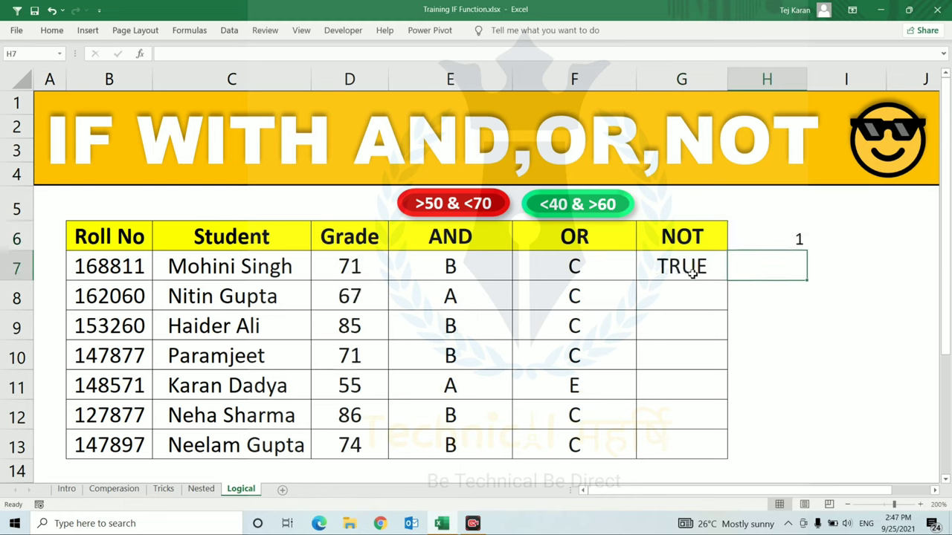
{"action": "left_click", "coordinate": [692, 273]}
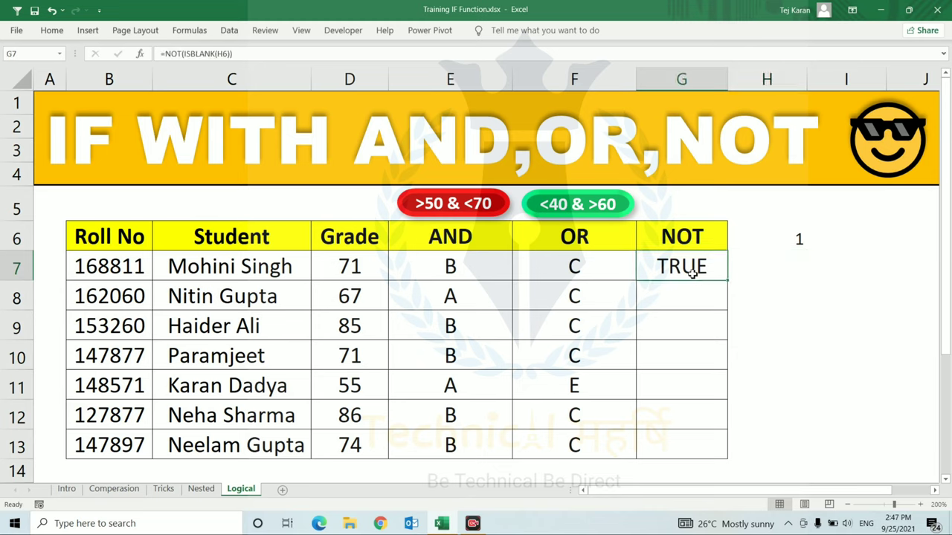